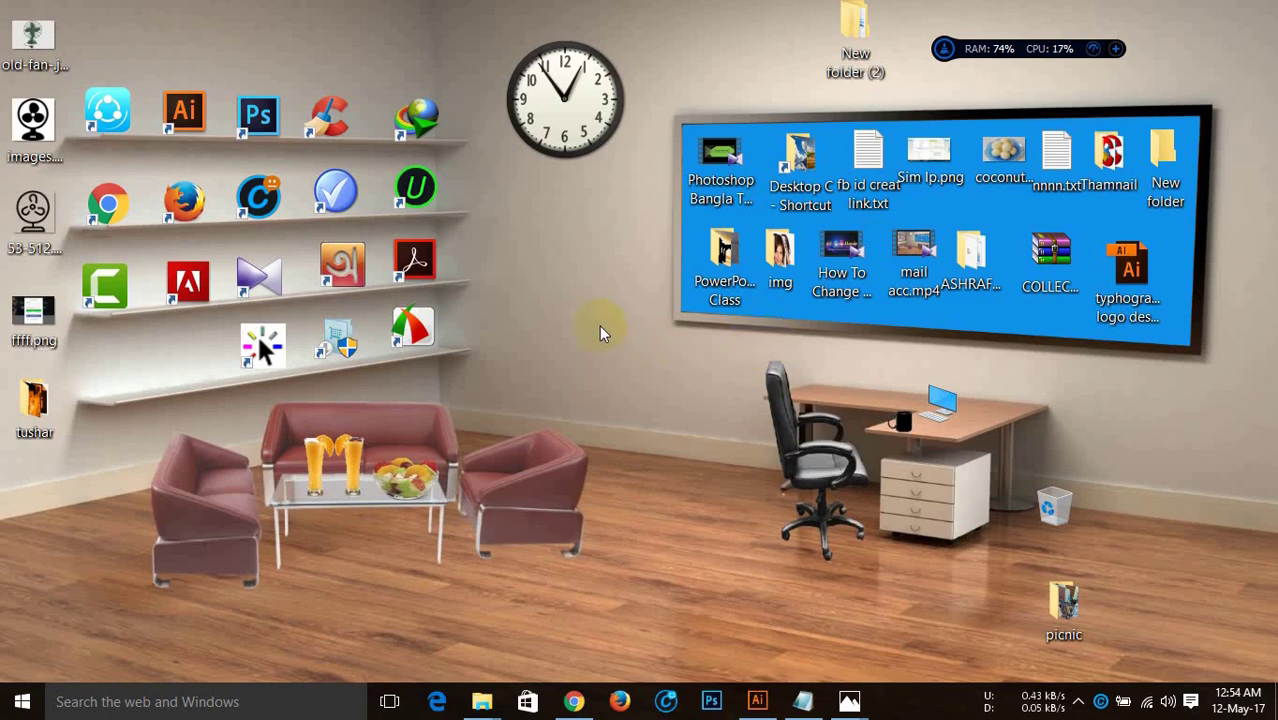
# - Close Untitled-4, Untitled-2 and Untitled-1 without saving, then quit Illustrator, clearing the clipboard
pyautogui.click(758, 702)
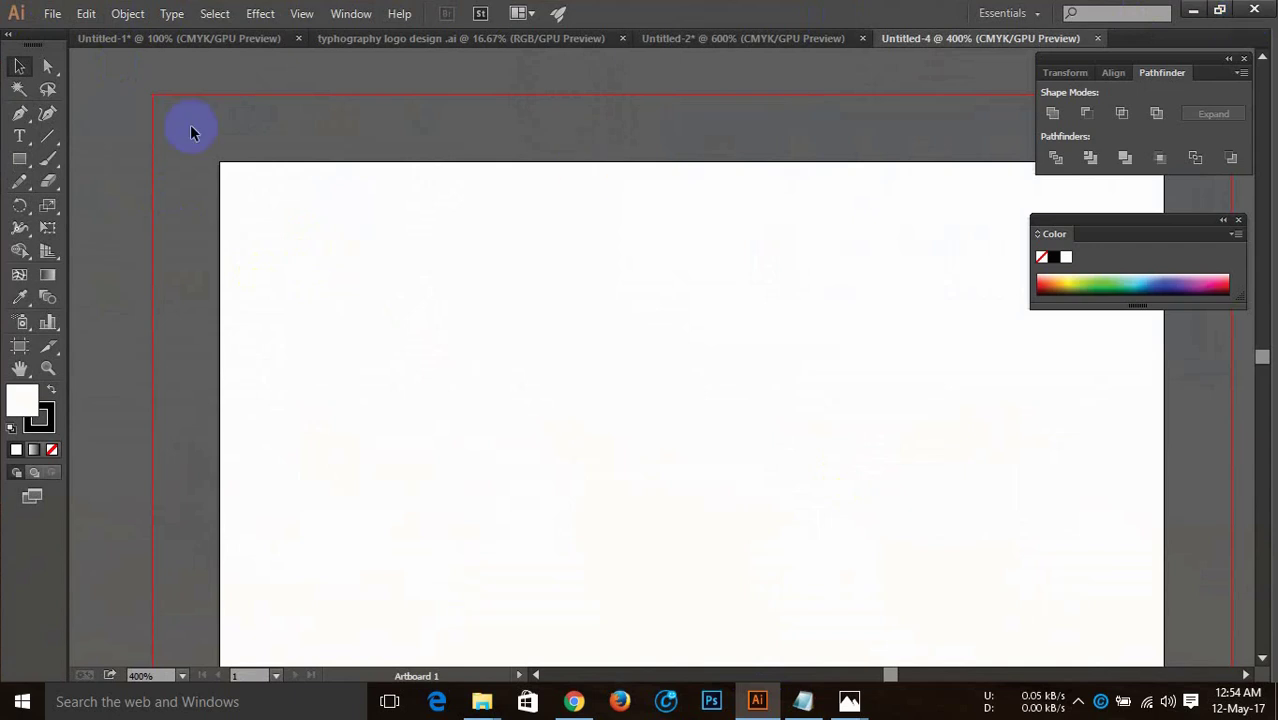
pyautogui.scroll(-1, 198, 140)
pyautogui.scroll(-2, 204, 146)
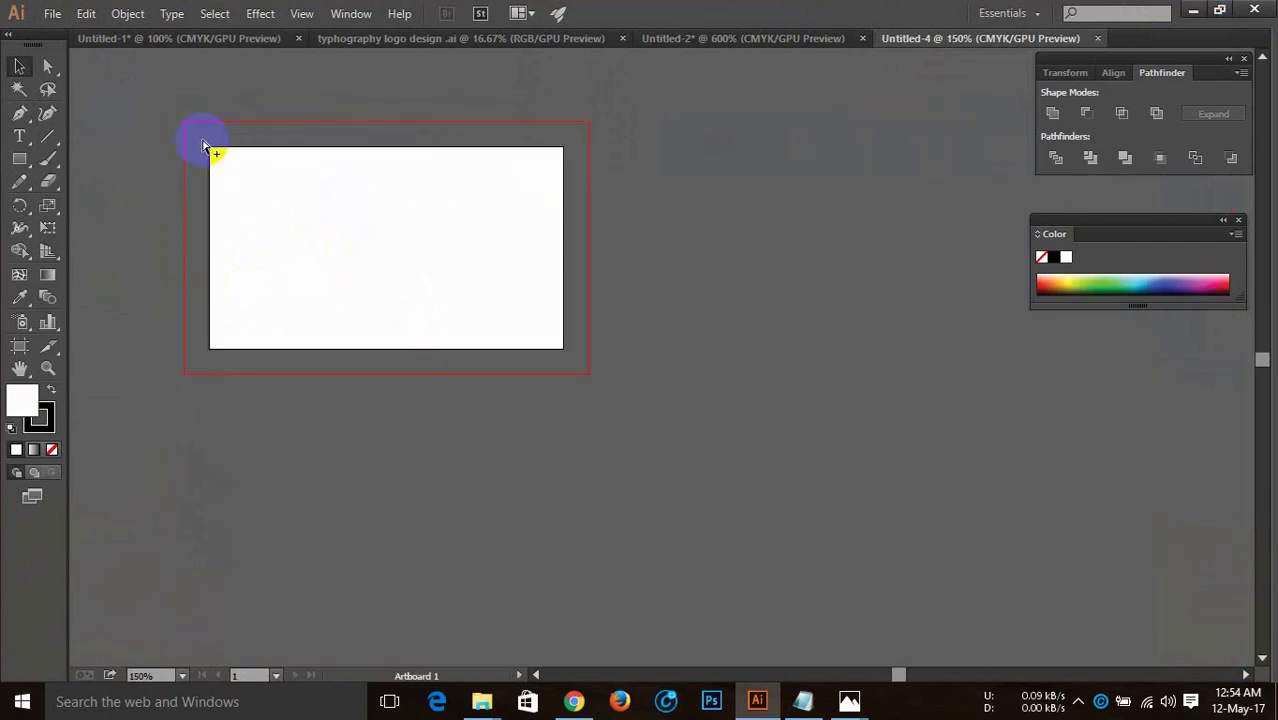
pyautogui.click(499, 170)
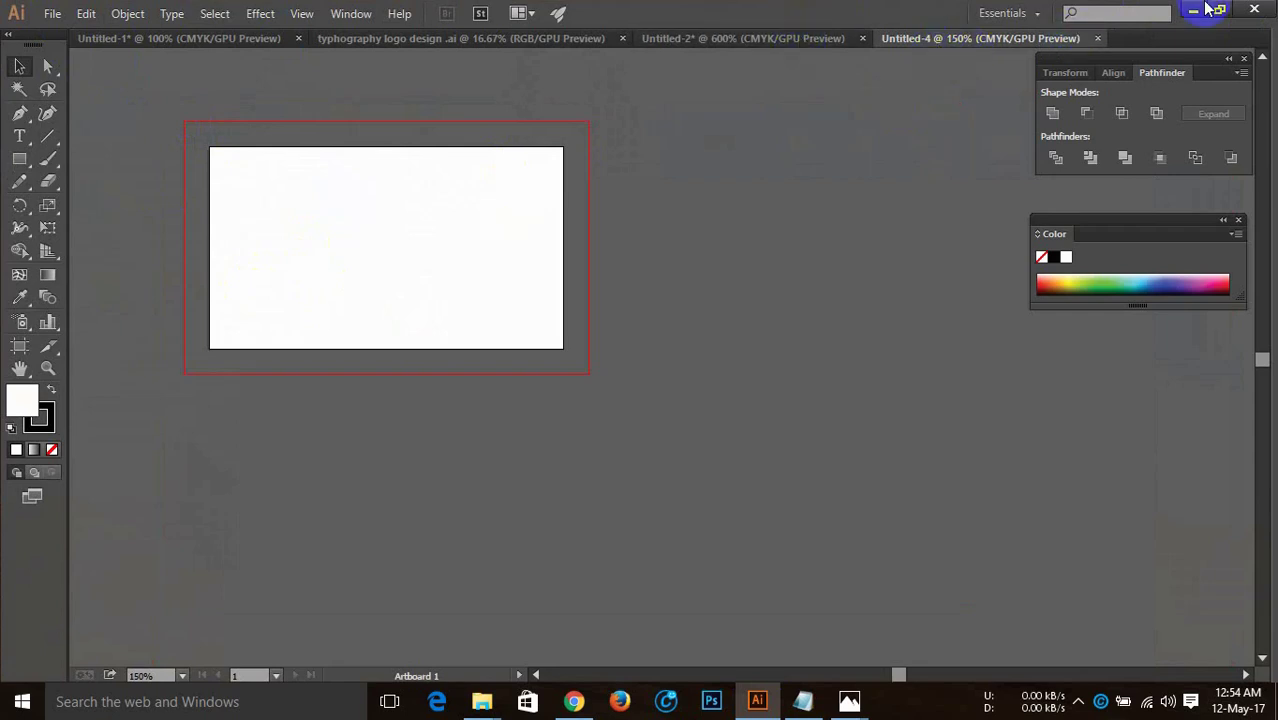
pyautogui.click(1252, 10)
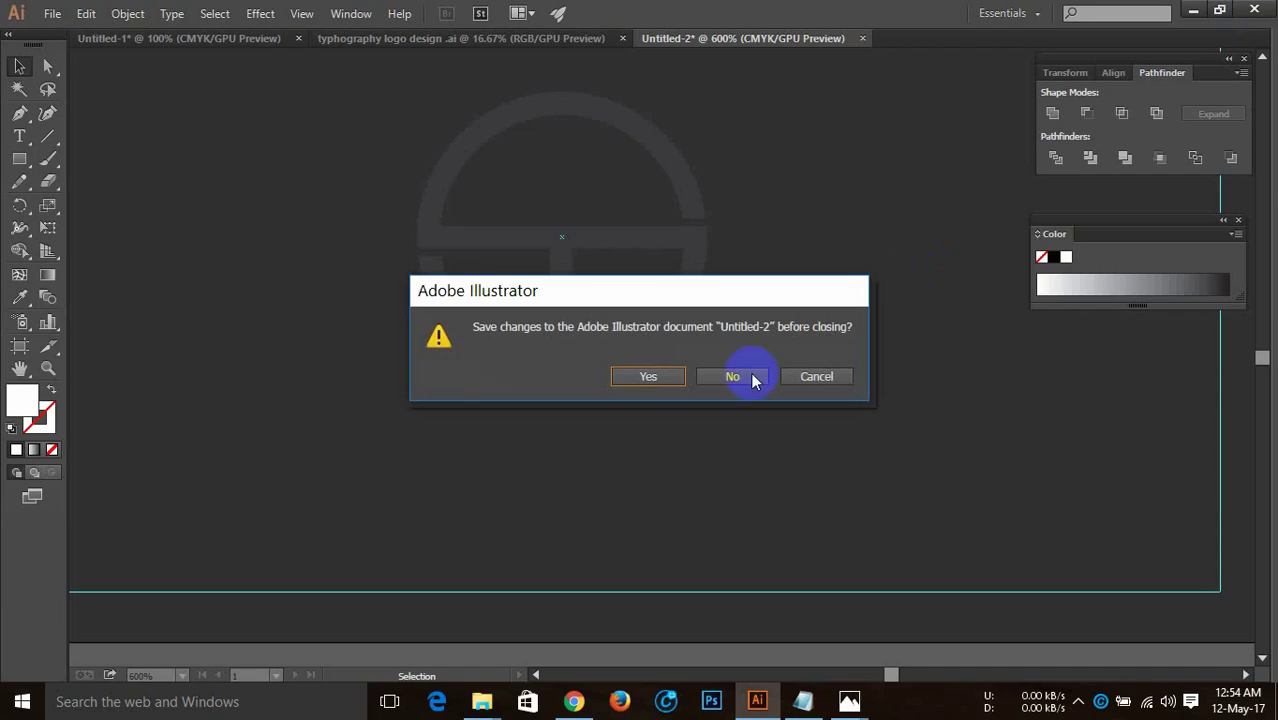
pyautogui.click(752, 378)
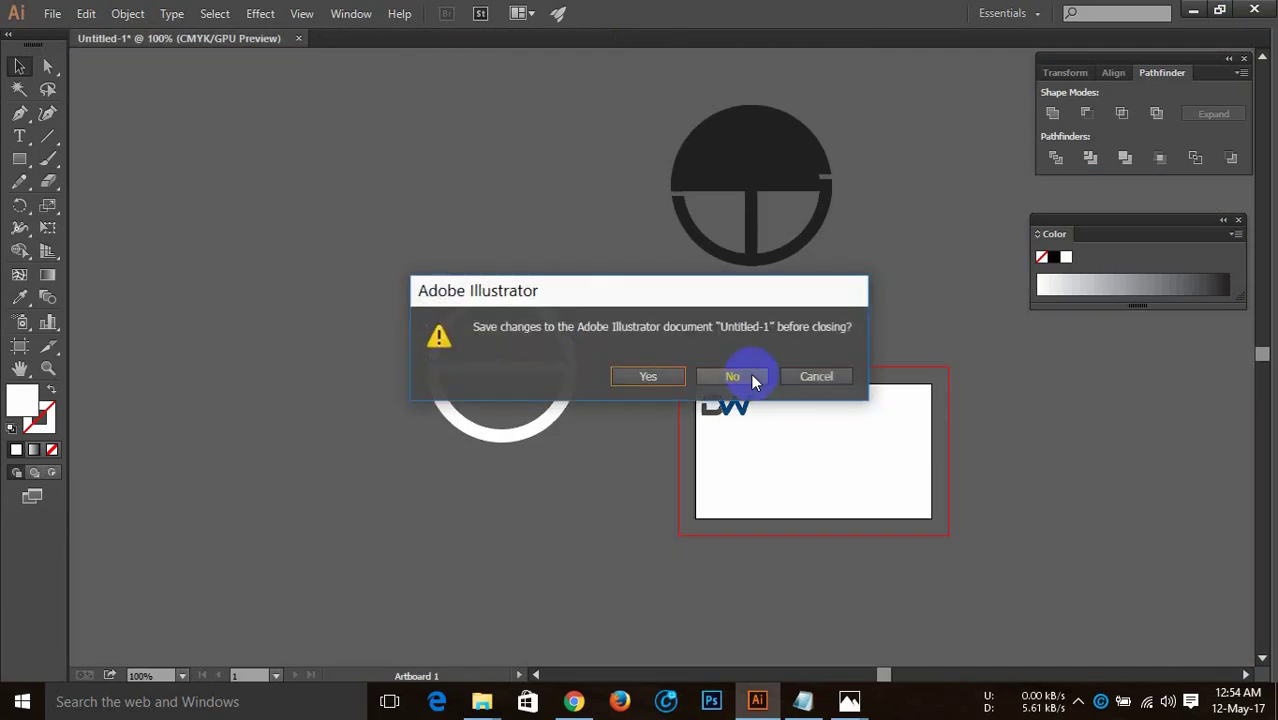
pyautogui.click(752, 378)
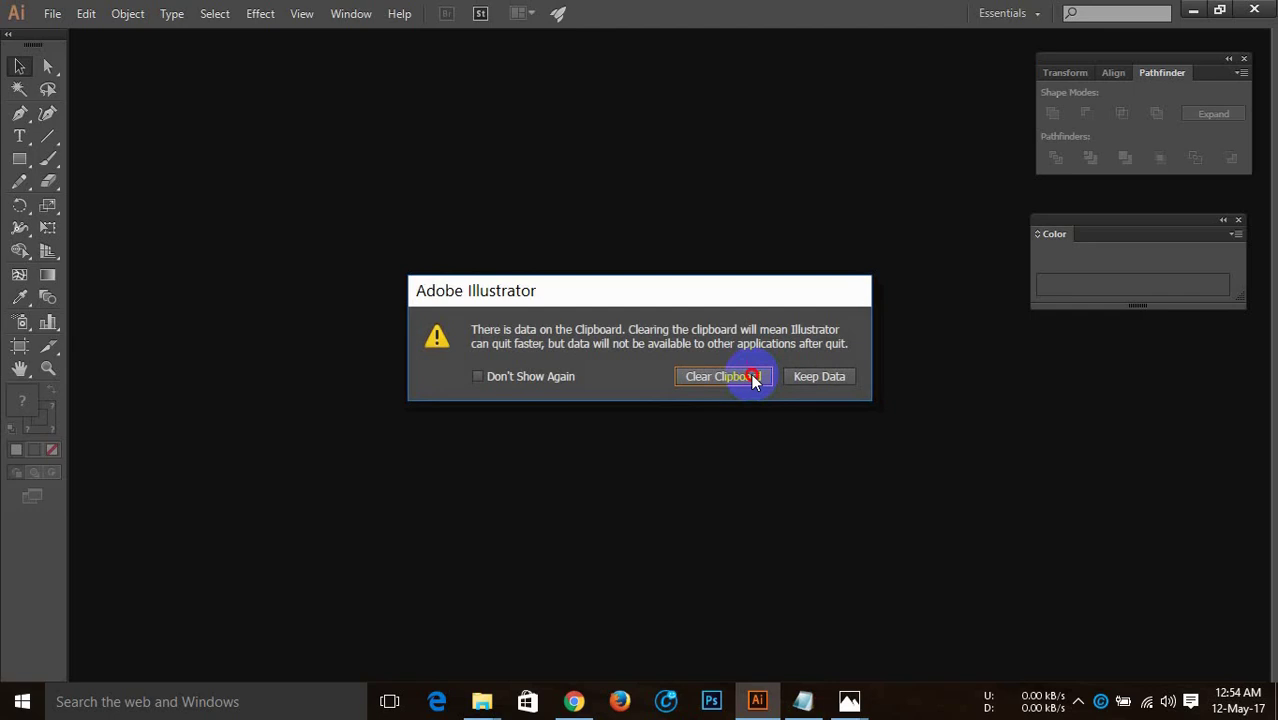
pyautogui.click(752, 378)
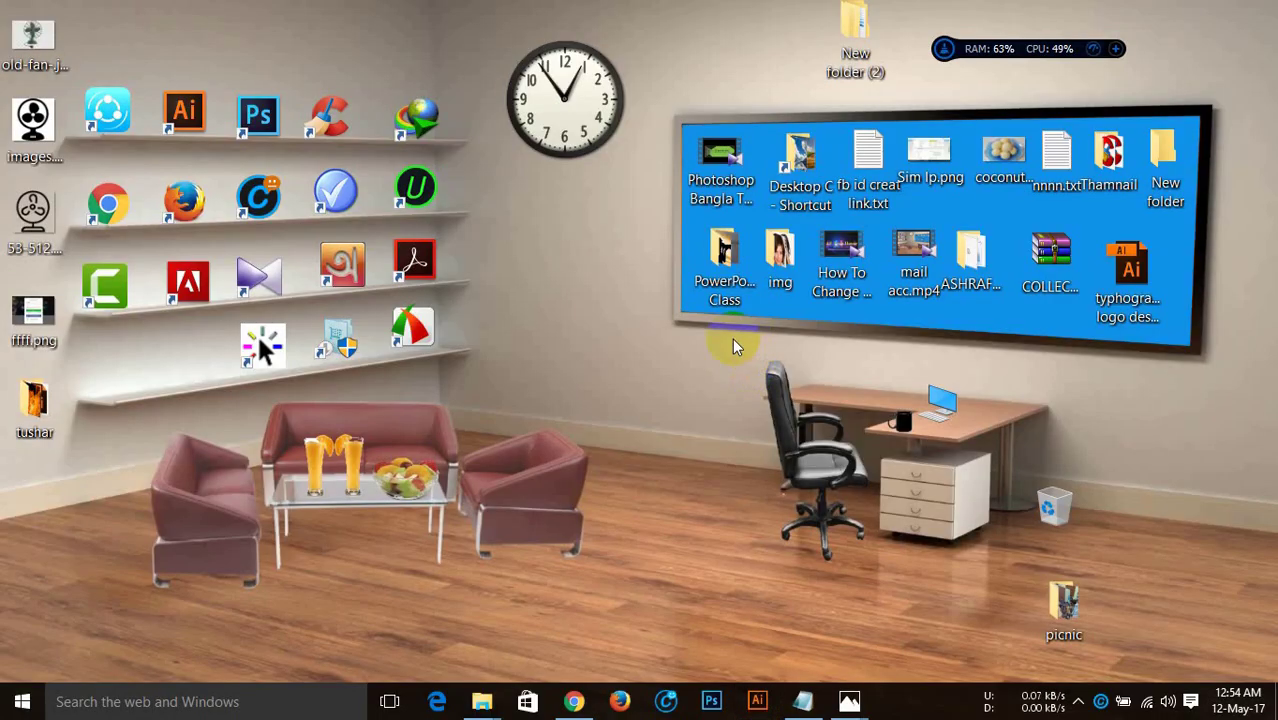
# - Browse from This PC, maximized, to C:\Users\<user>\AppData\Roaming\Adobe
pyautogui.moveTo(725, 300); pyautogui.dragTo(930, 400)
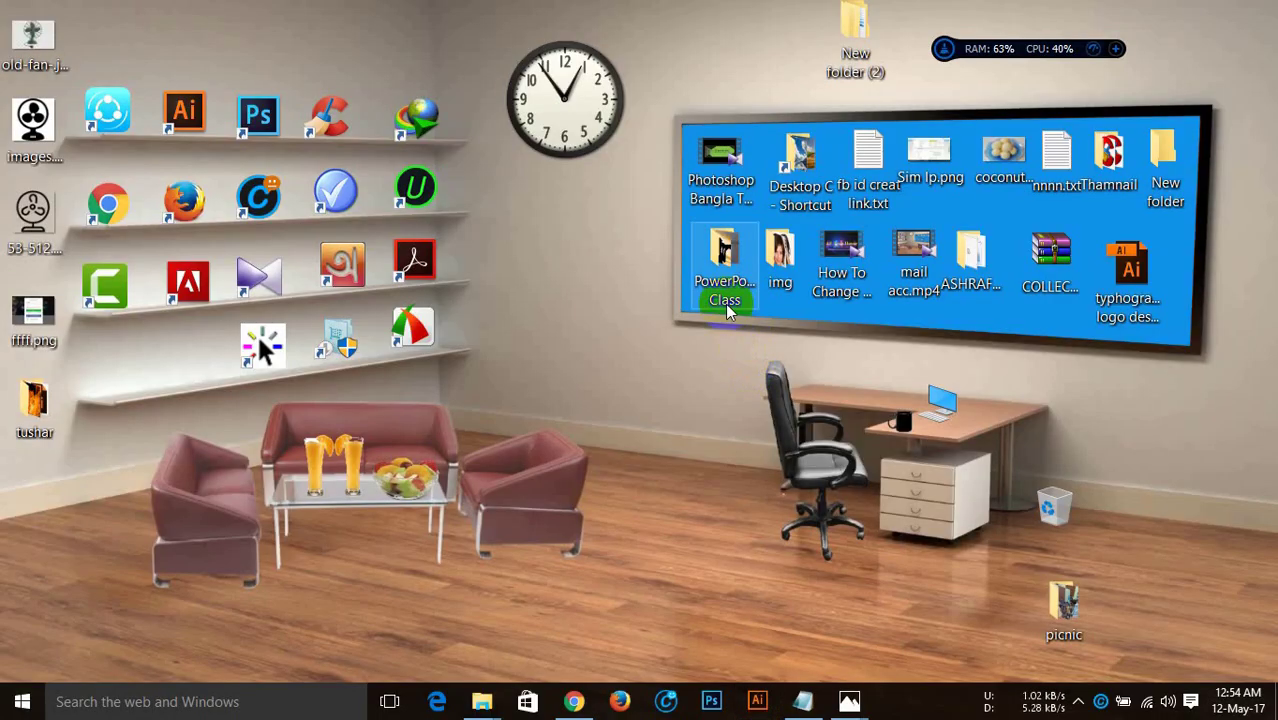
pyautogui.doubleClick(930, 400)
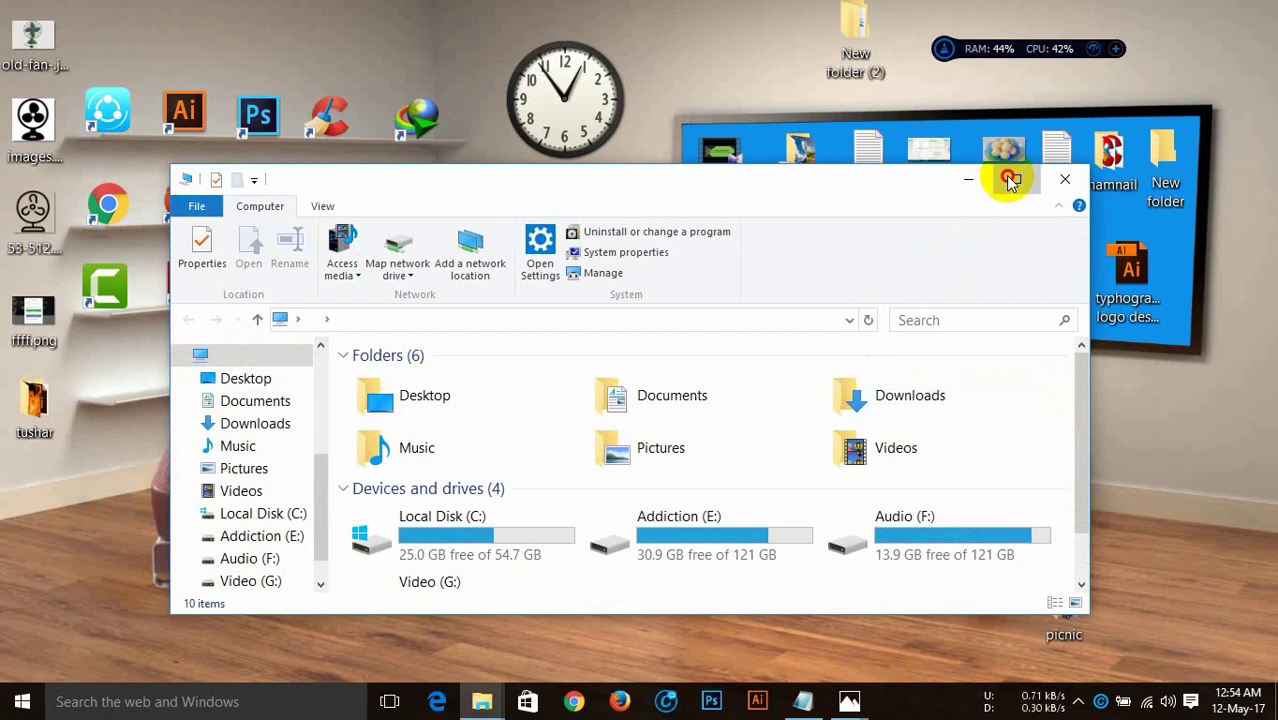
pyautogui.click(1010, 178)
pyautogui.doubleClick(320, 360)
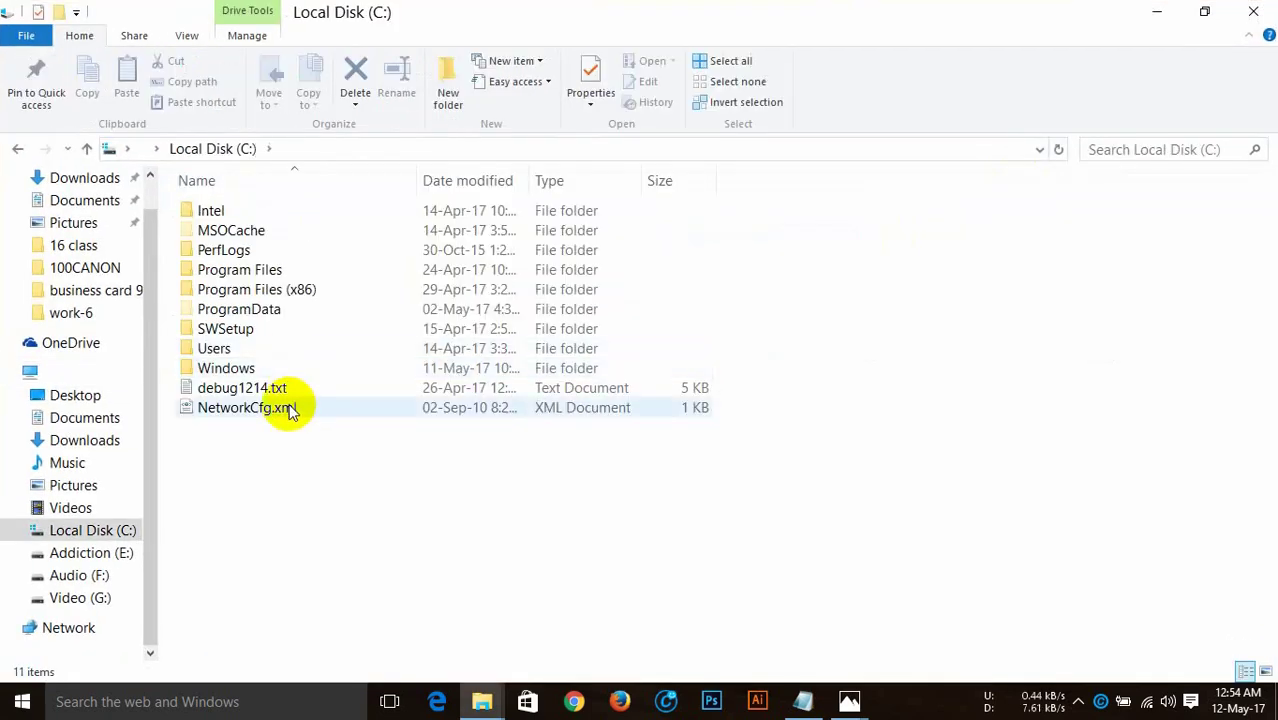
pyautogui.doubleClick(243, 351)
pyautogui.doubleClick(250, 212)
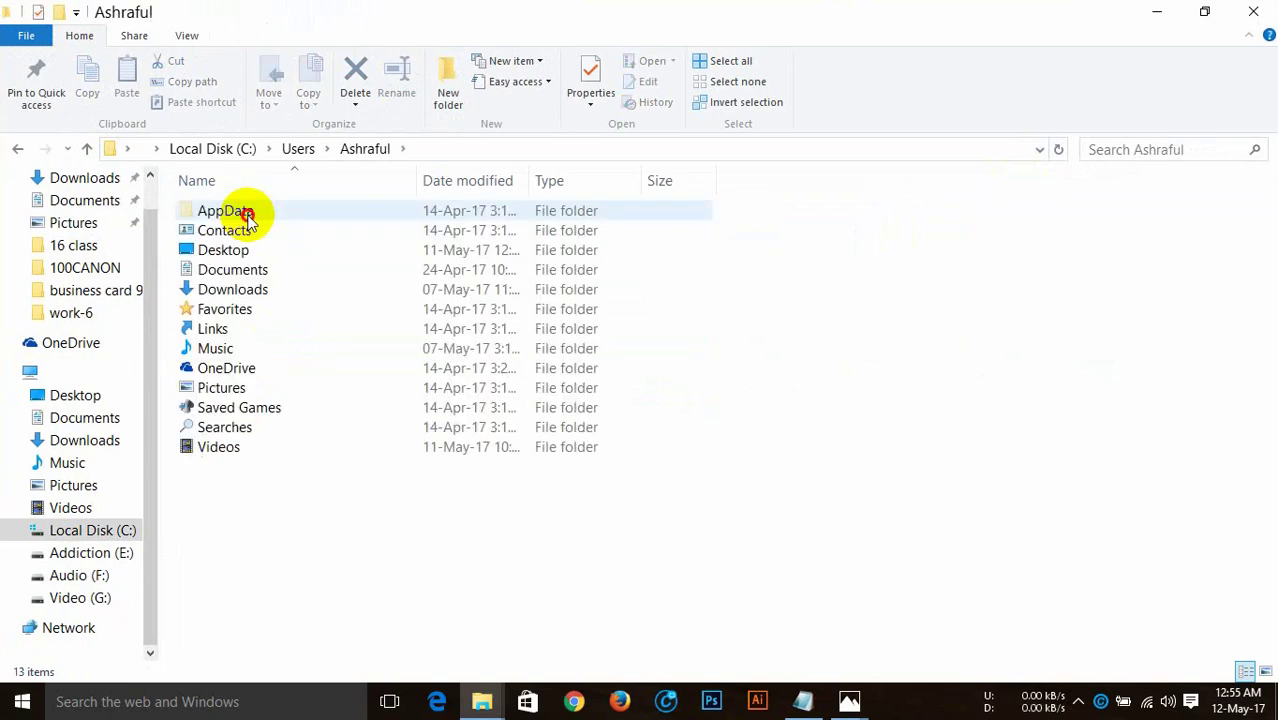
pyautogui.doubleClick(248, 216)
pyautogui.click(228, 254)
pyautogui.doubleClick(228, 254)
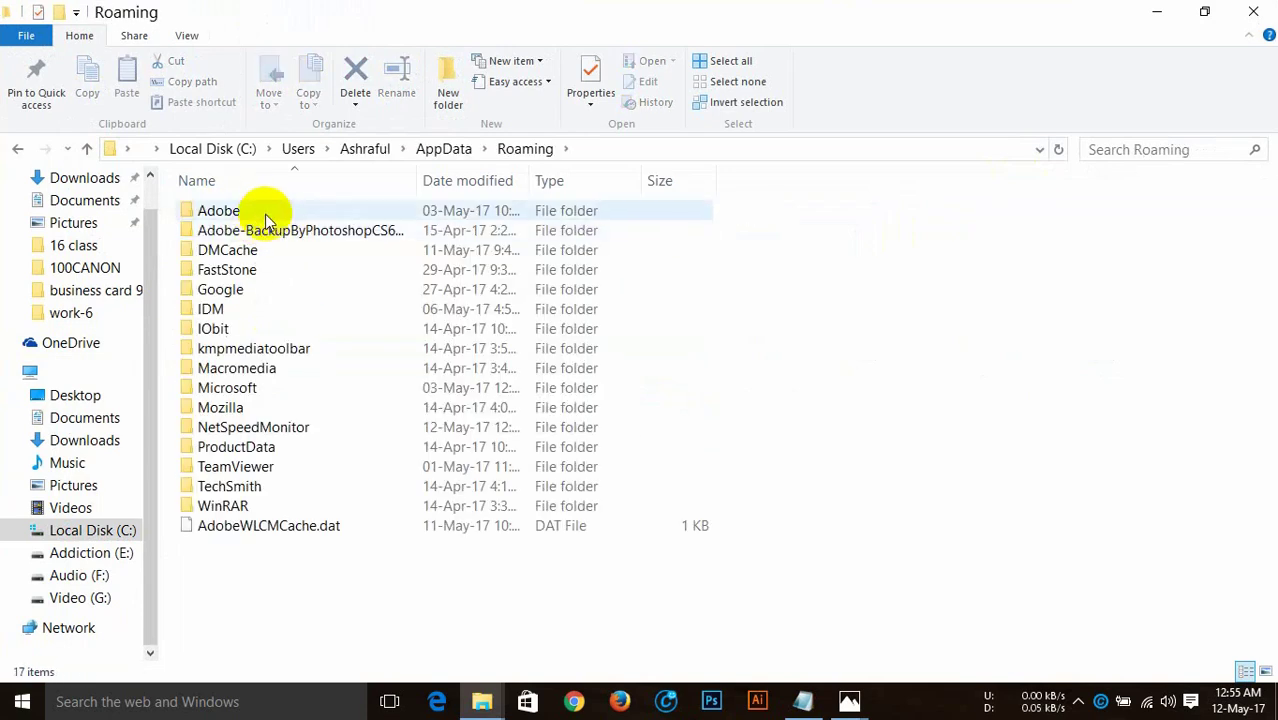
pyautogui.doubleClick(264, 210)
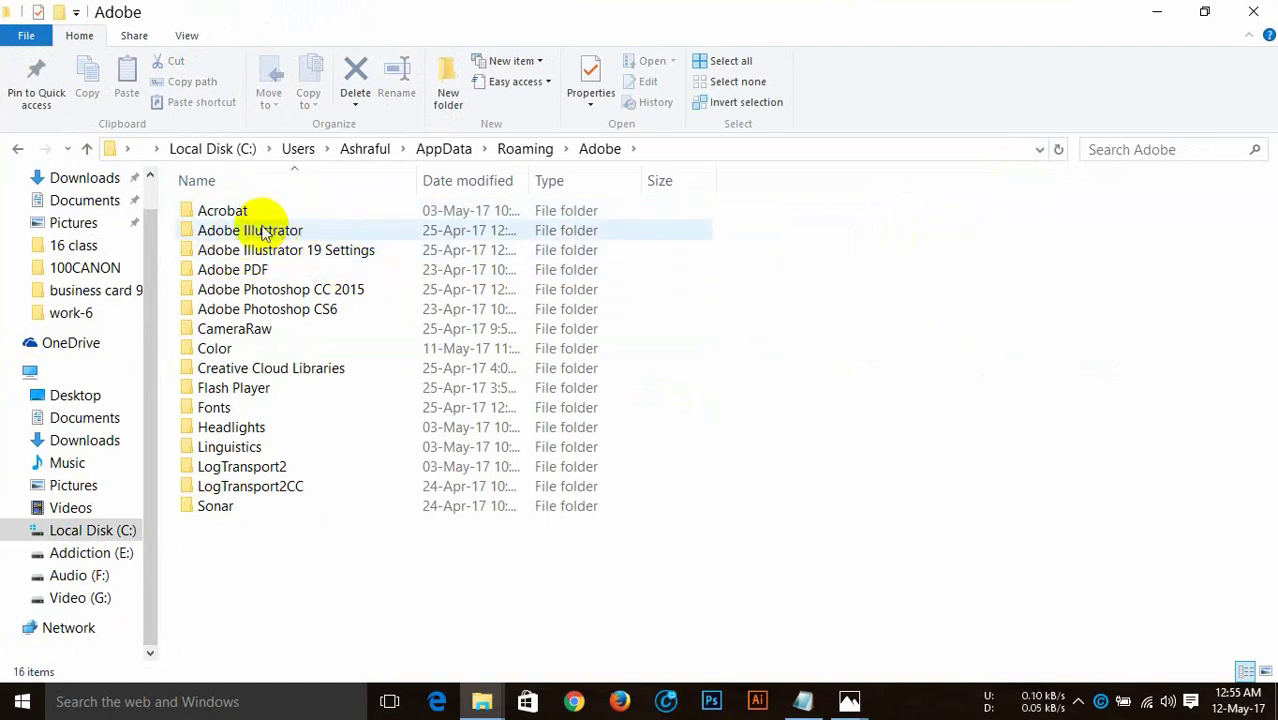
pyautogui.moveTo(267, 309)
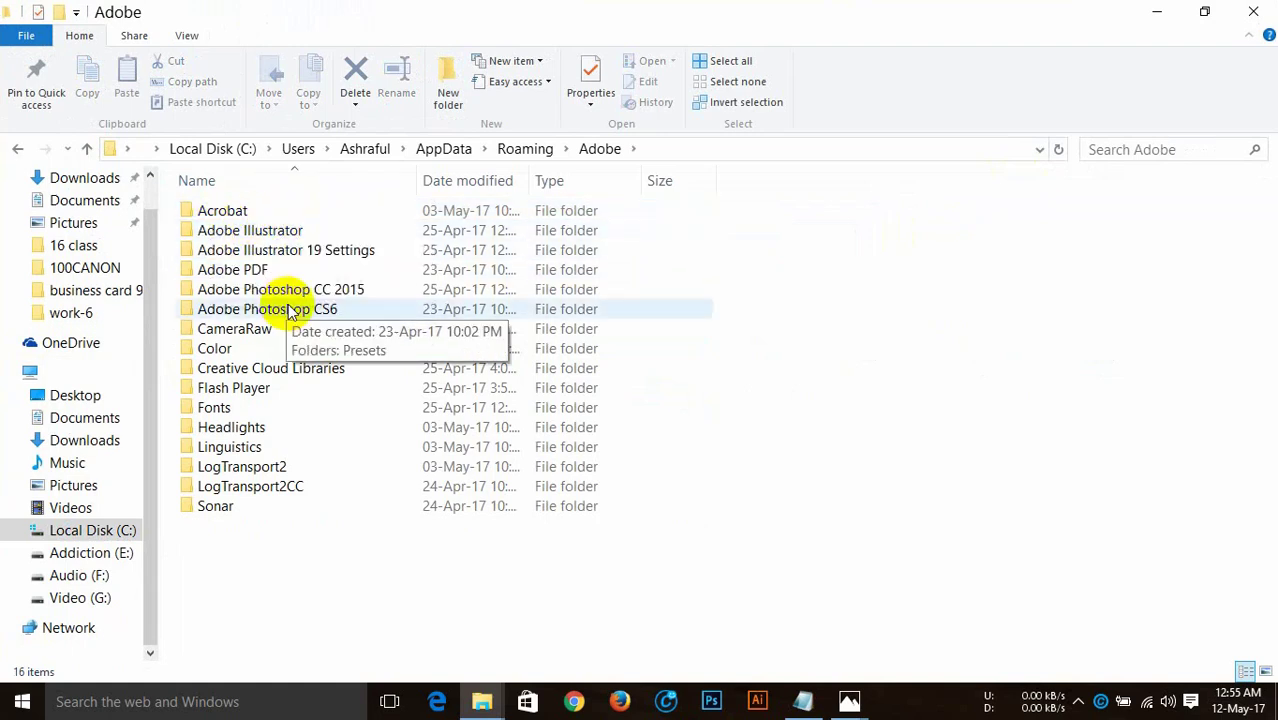
# - Rename the Adobe Illustrator folder to 'Adobe Illustrator.old'
pyautogui.click(301, 232)
pyautogui.rightClick(303, 235)
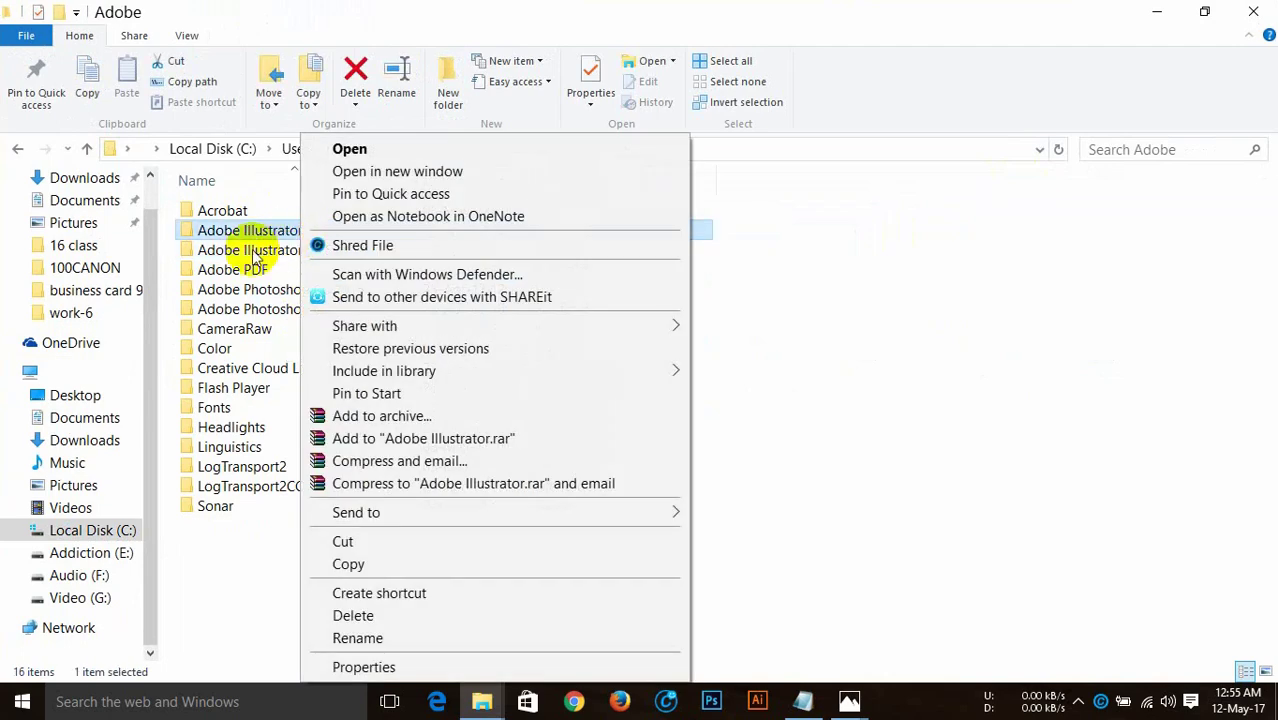
pyautogui.click(370, 638)
pyautogui.click(316, 230)
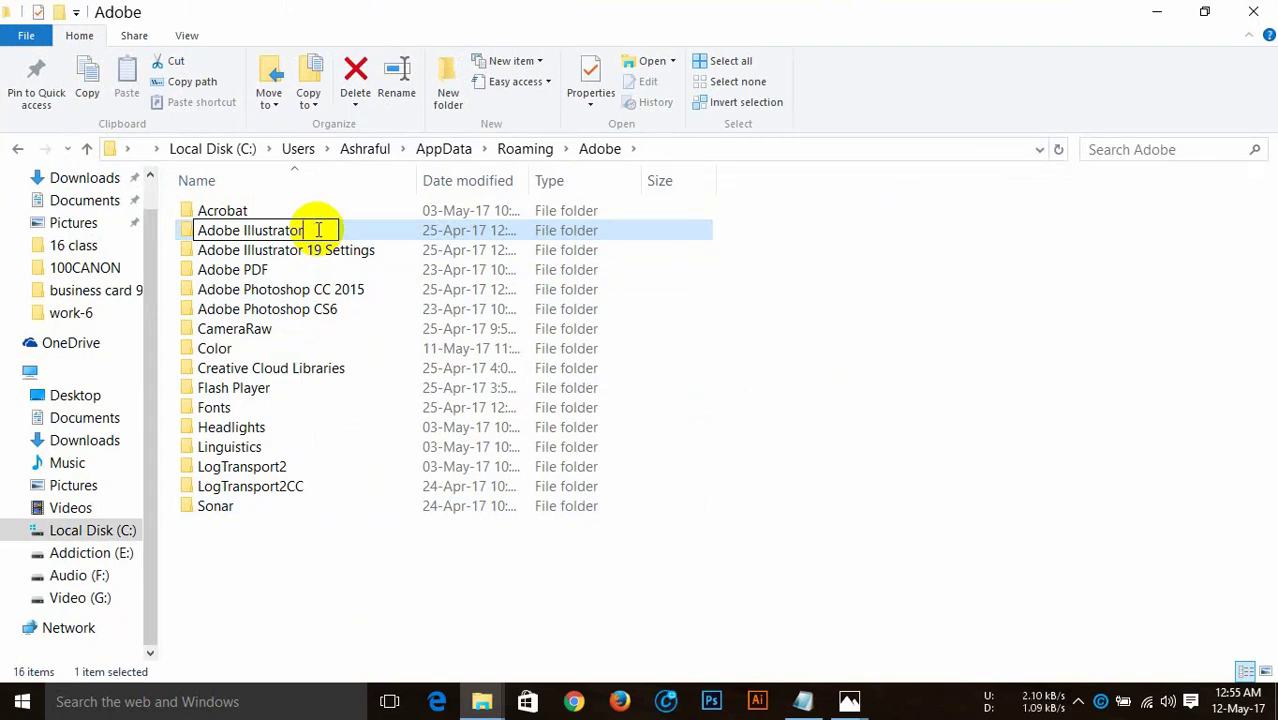
pyautogui.write('.old')
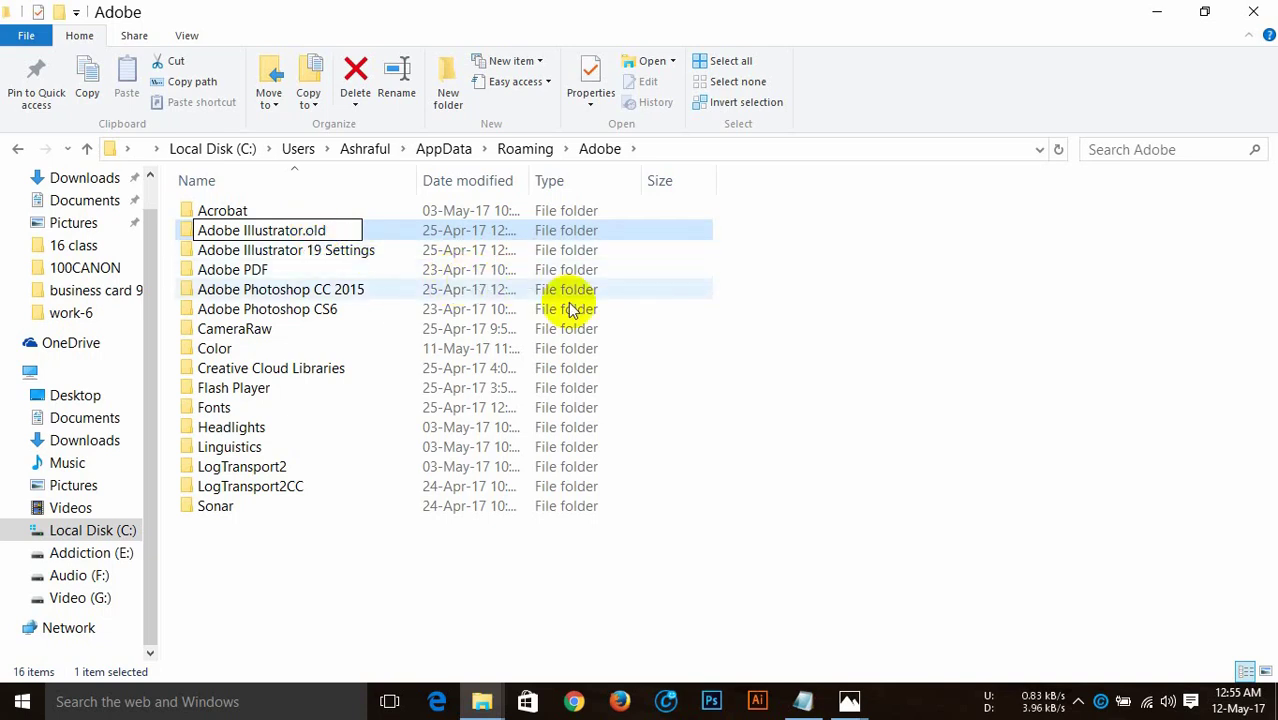
pyautogui.click(360, 252)
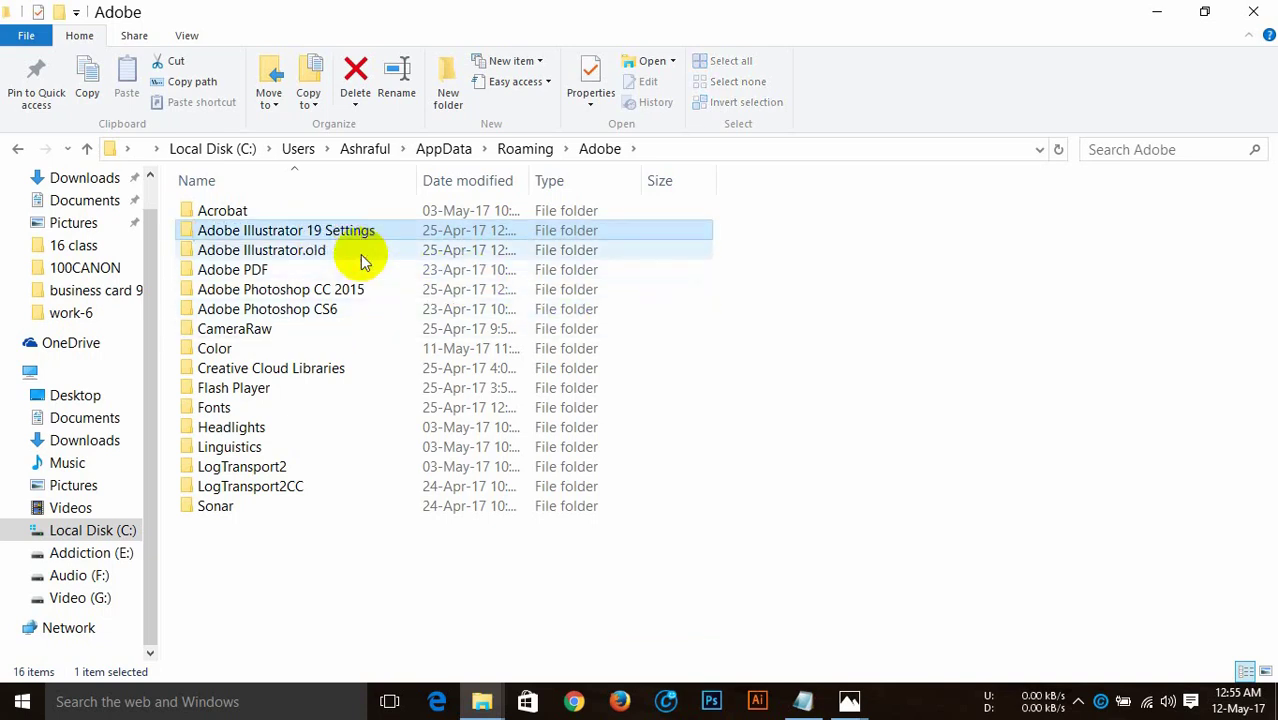
# - Rename the Adobe Illustrator 19 Settings folder to 'Adobe Illustrator 19 Settings.old'
pyautogui.rightClick(322, 230)
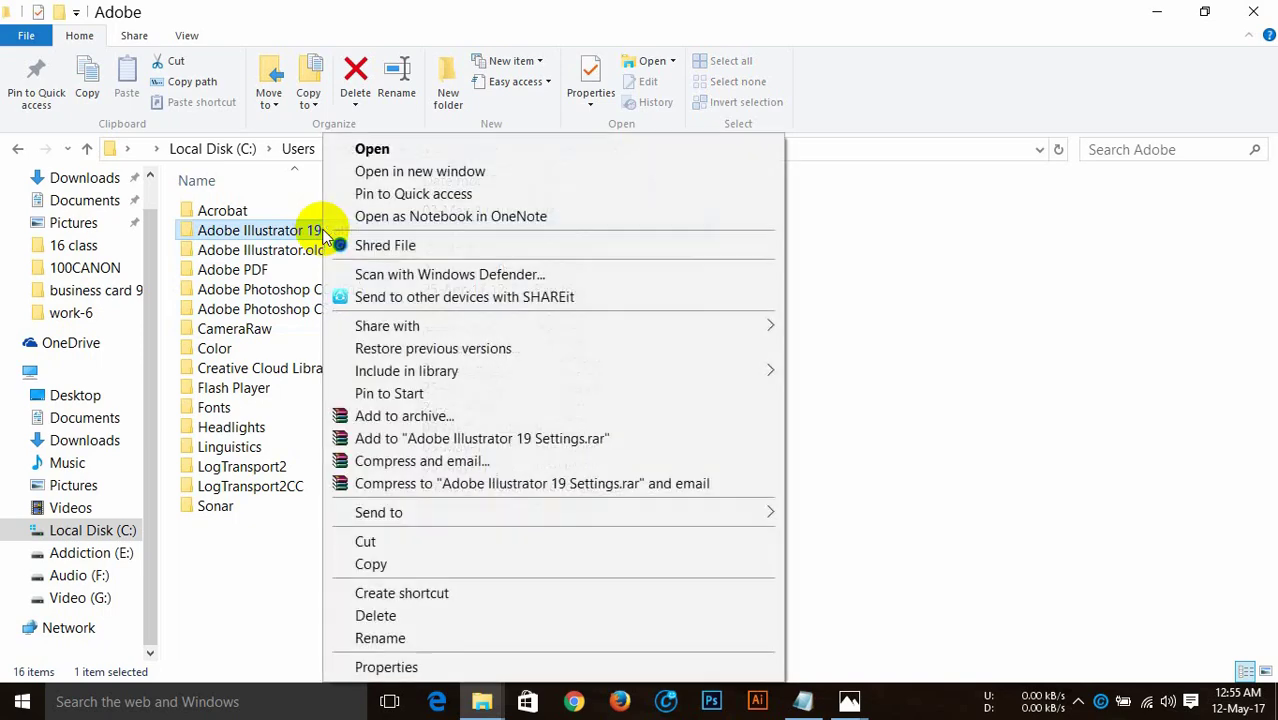
pyautogui.click(378, 637)
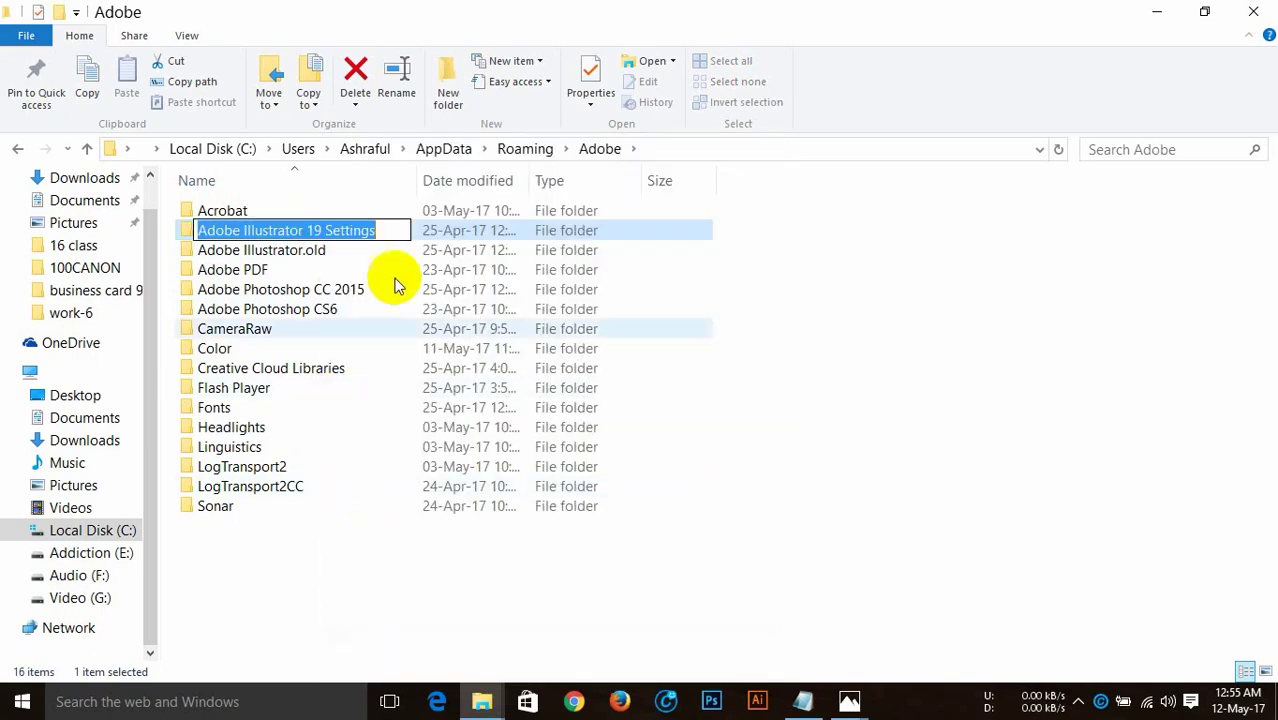
pyautogui.click(383, 229)
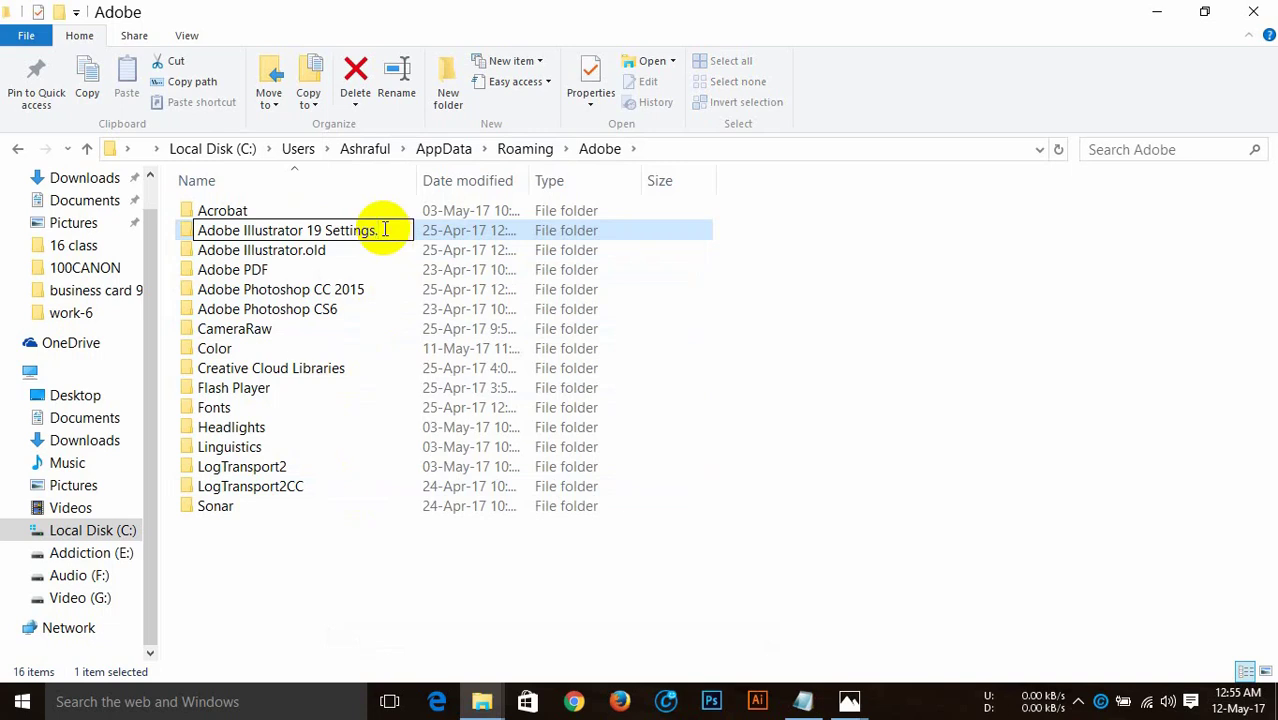
pyautogui.write('.old')
pyautogui.click(774, 345)
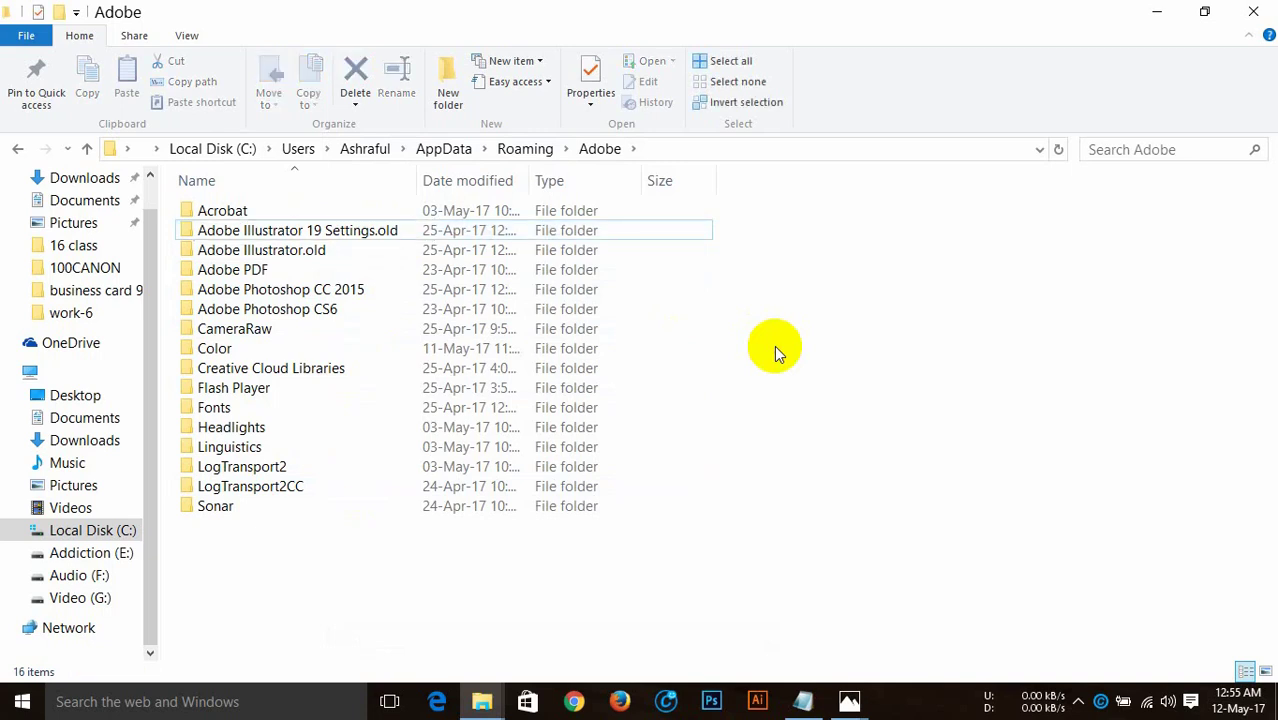
# - Close the Adobe folder window and refresh the Windows desktop
pyautogui.click(1256, 12)
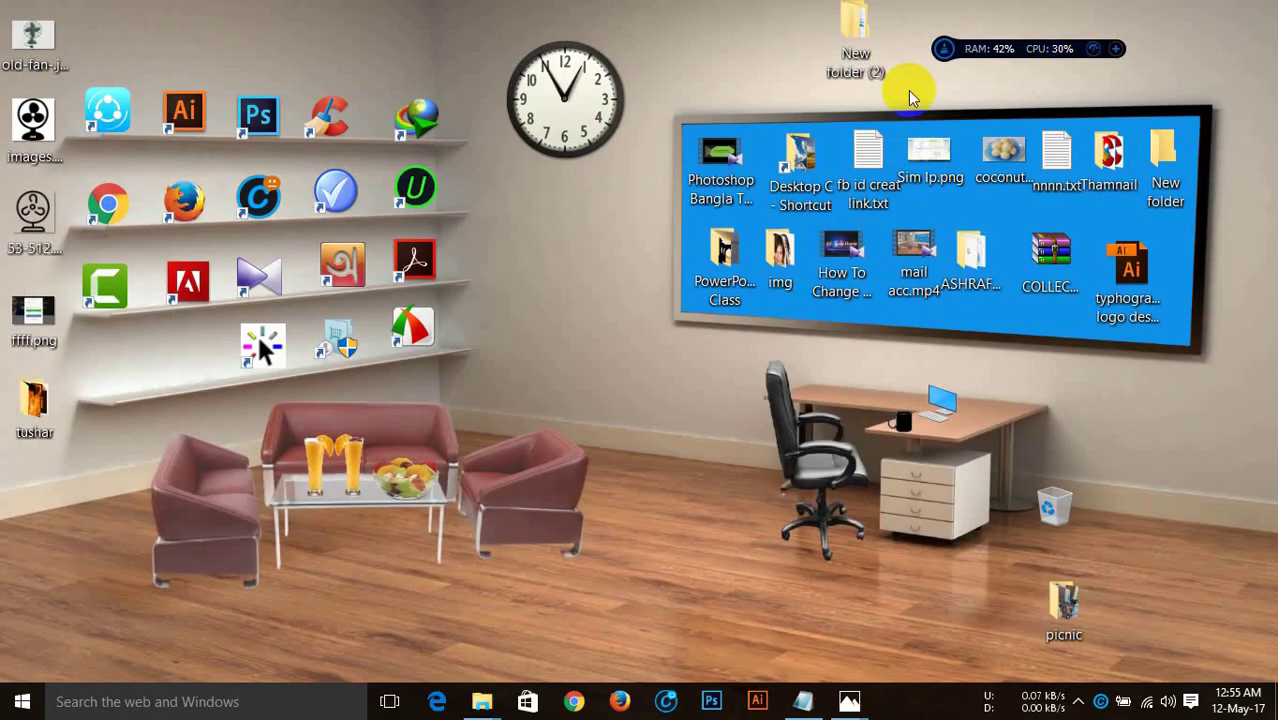
pyautogui.rightClick(420, 47)
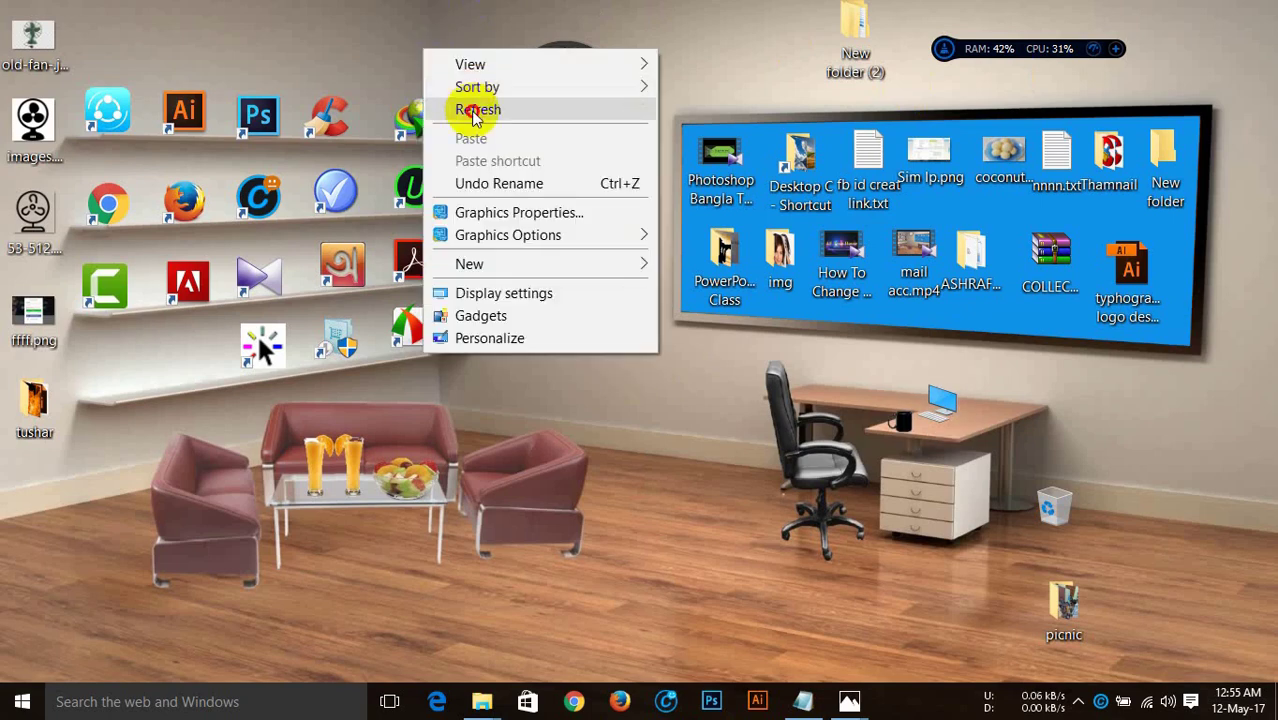
pyautogui.click(455, 108)
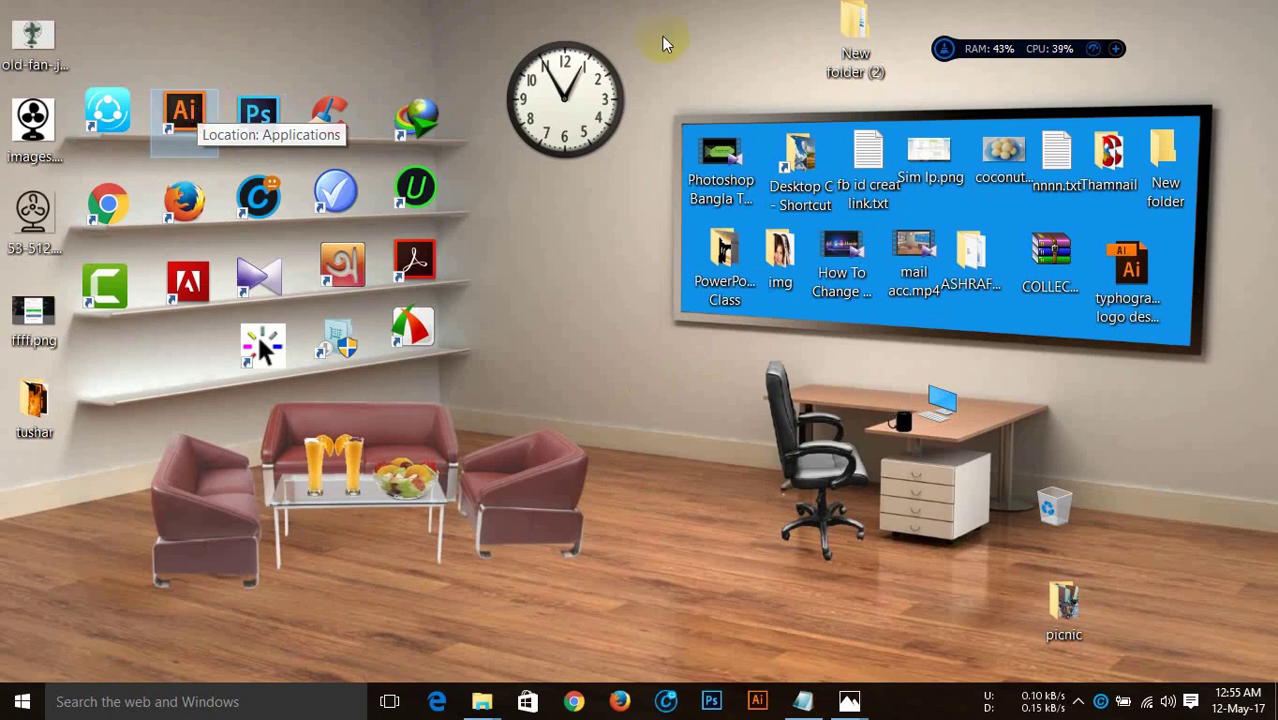
pyautogui.moveTo(757, 701)
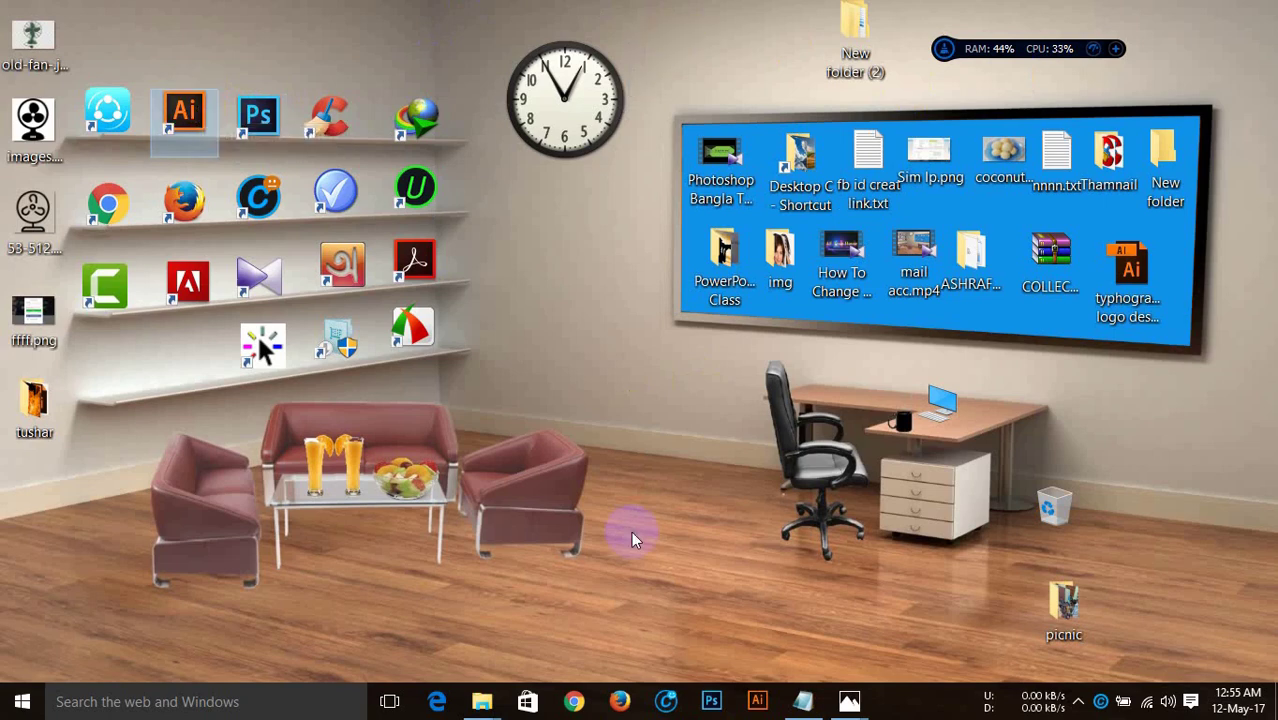
# - Launch Adobe Illustrator CC 2015 from the taskbar and wait for the What's New screen
pyautogui.click(760, 700)
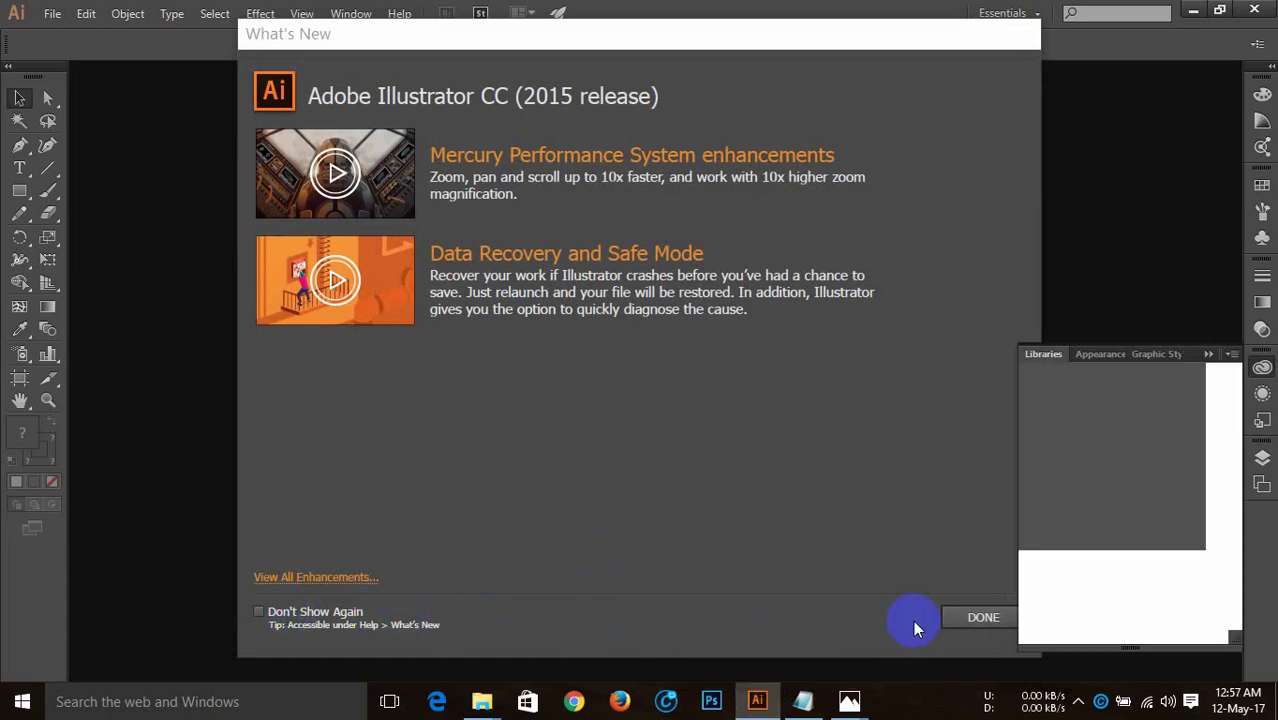
# - Close the What's New screen, then try Direct Selection and return to the Selection tool
pyautogui.click(966, 615)
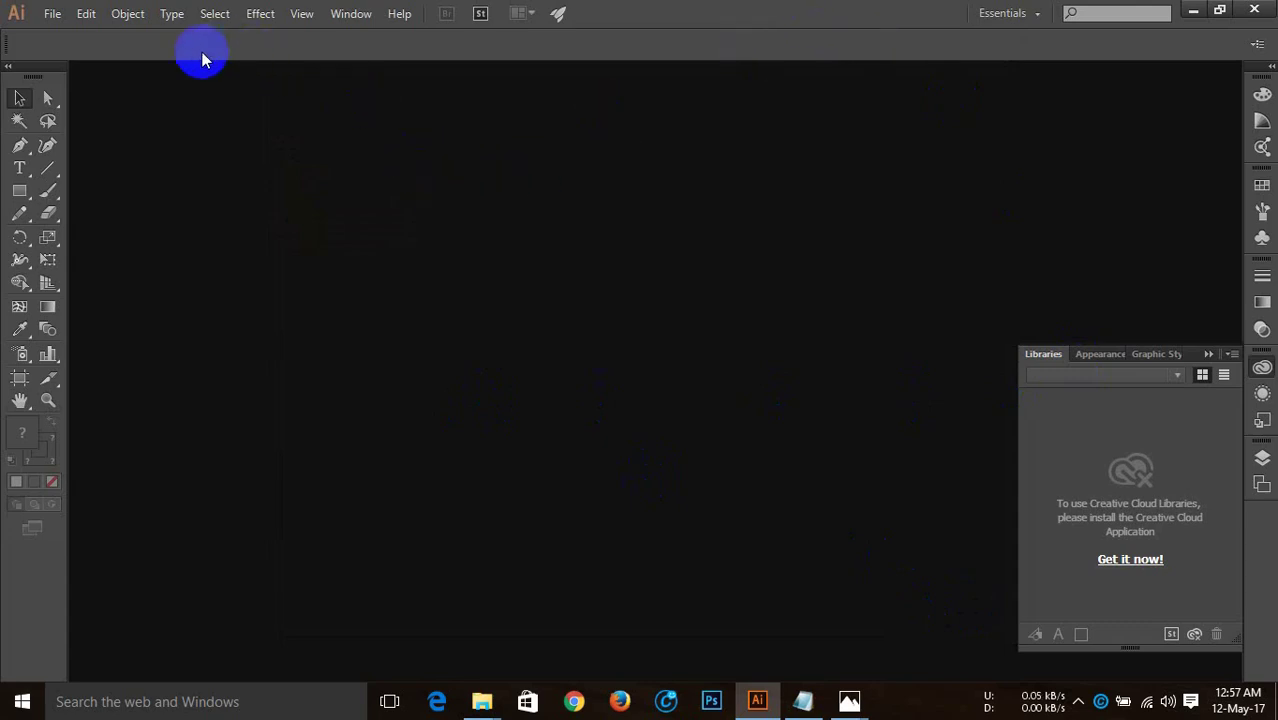
pyautogui.click(50, 103)
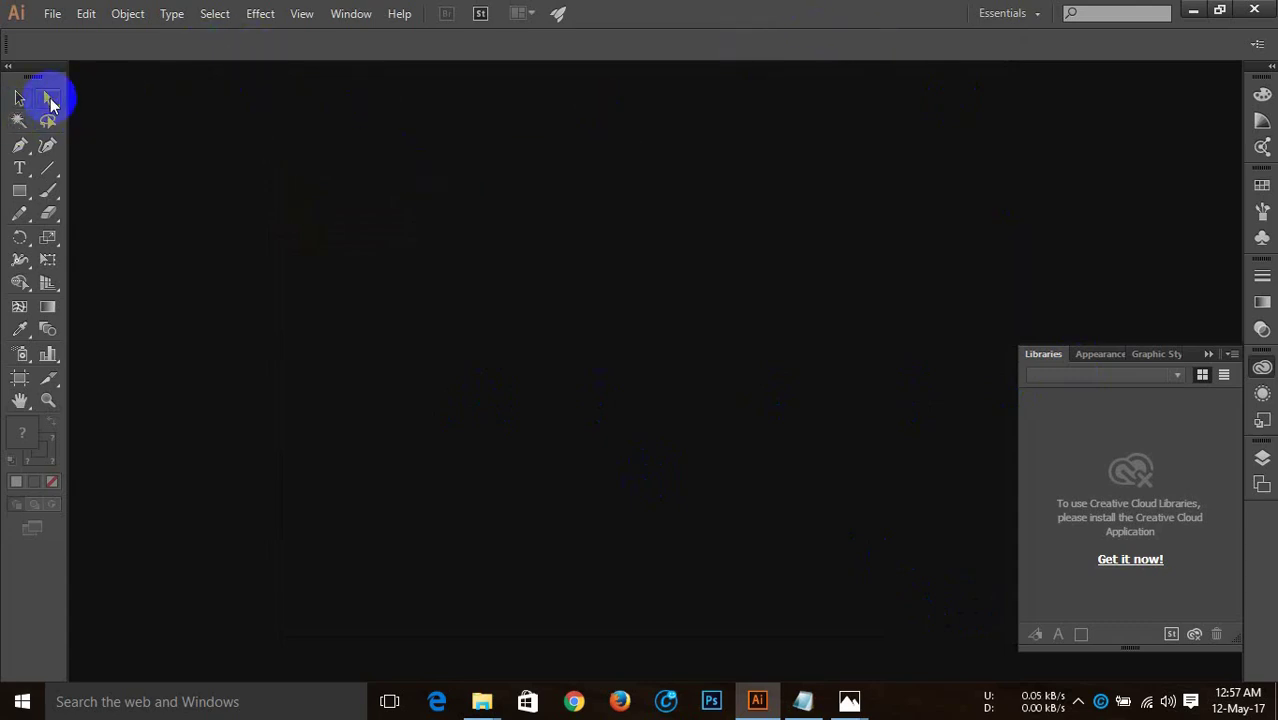
pyautogui.click(18, 99)
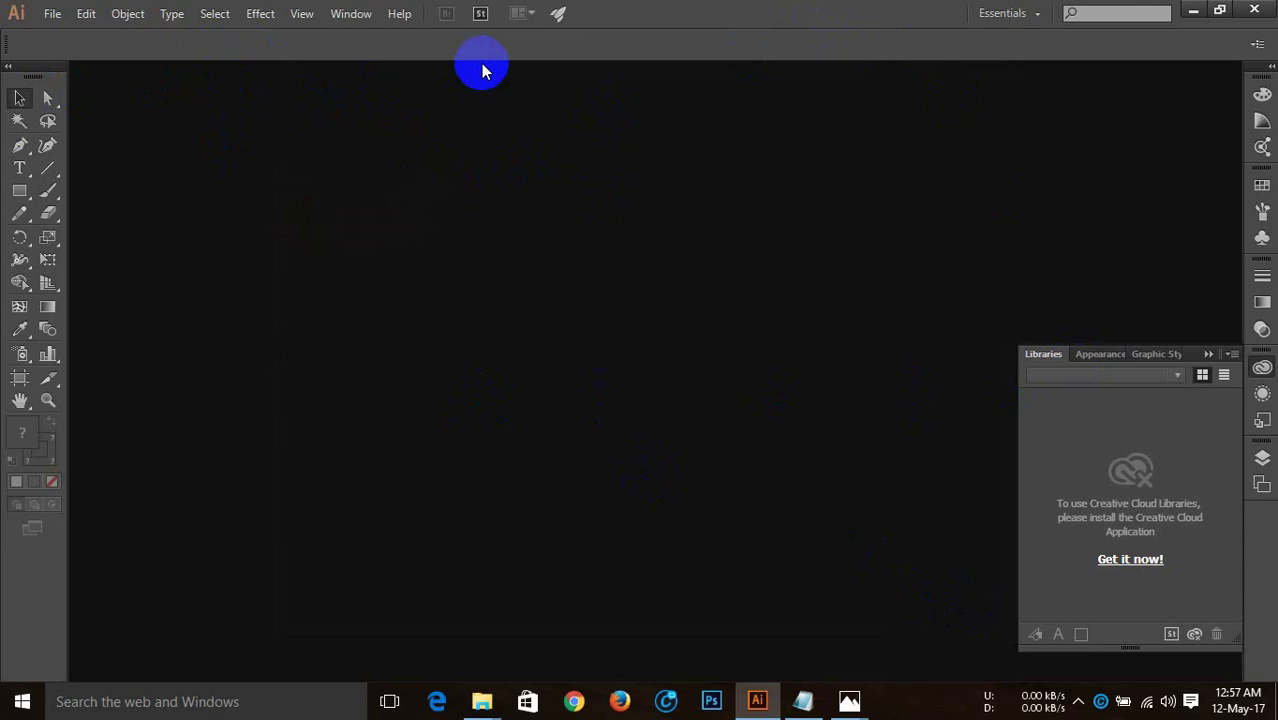
# - Create a new document with the default Letter print settings using Ctrl+N
pyautogui.hotkey('ctrl', 'n')
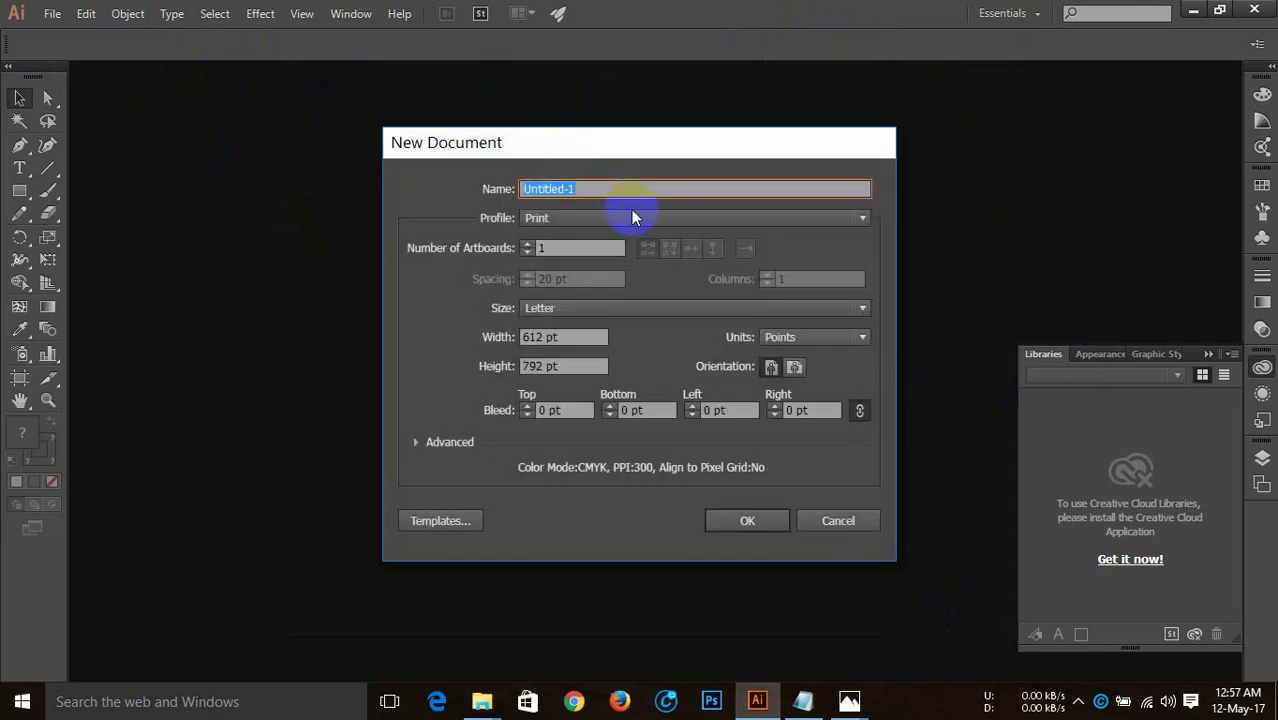
pyautogui.click(760, 521)
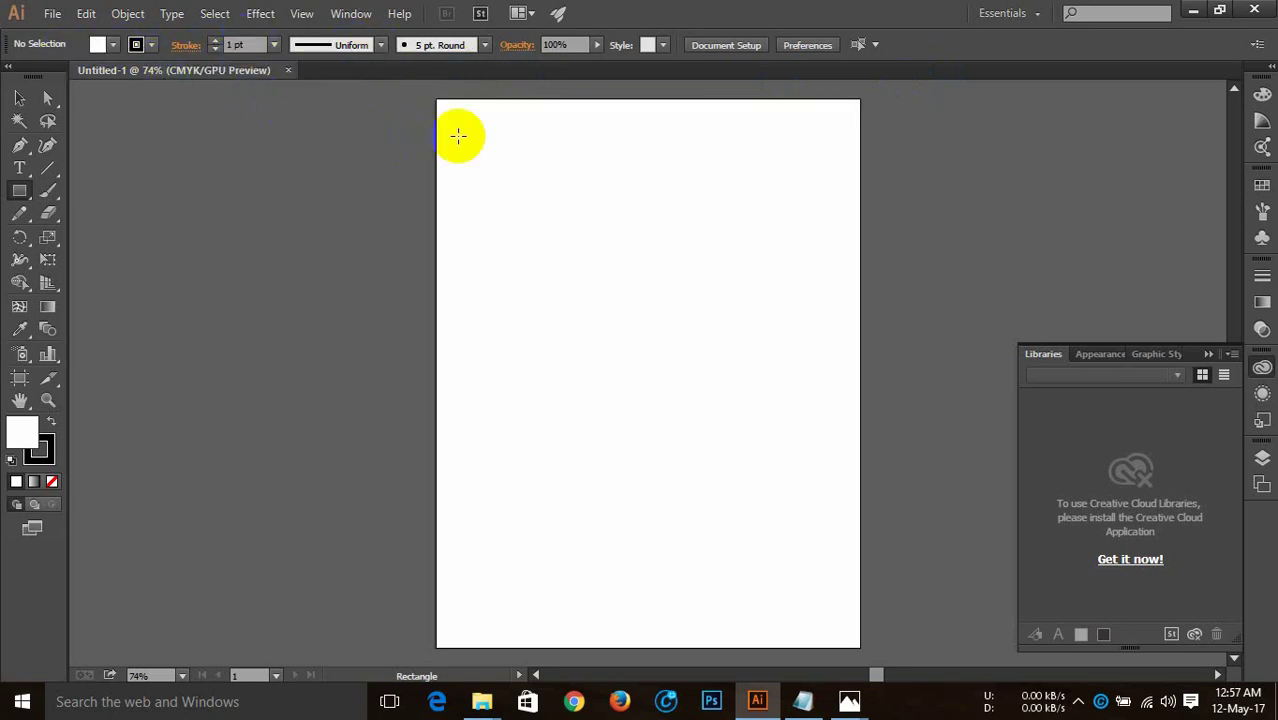
# - Draw a rectangle near the top of the artboard and give it a red fill
pyautogui.moveTo(489, 140); pyautogui.dragTo(753, 282)
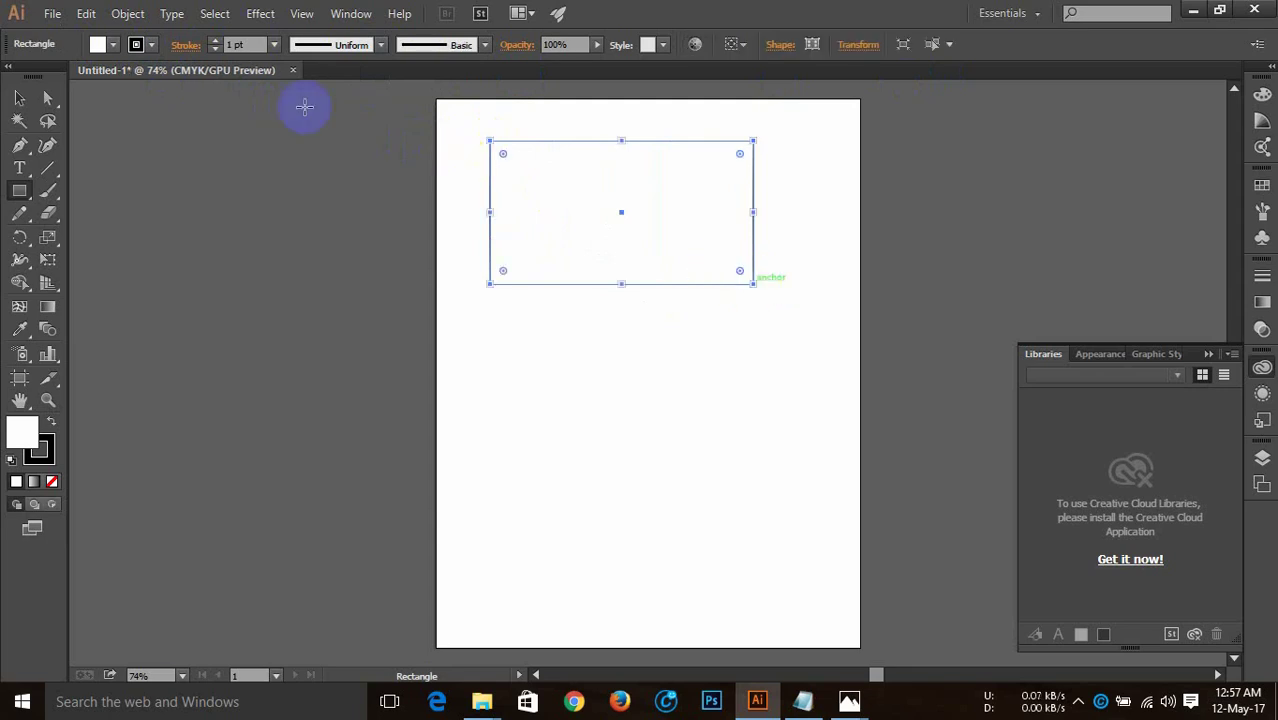
pyautogui.doubleClick(29, 438)
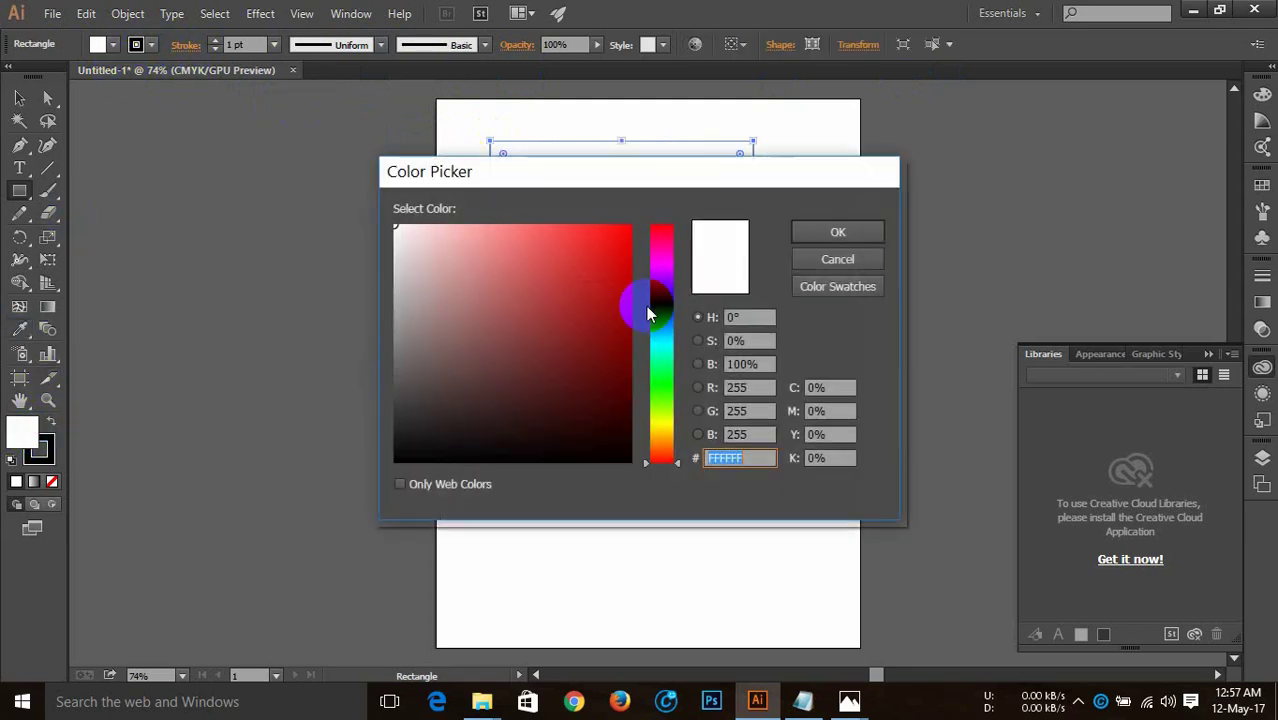
pyautogui.click(605, 236)
pyautogui.click(820, 238)
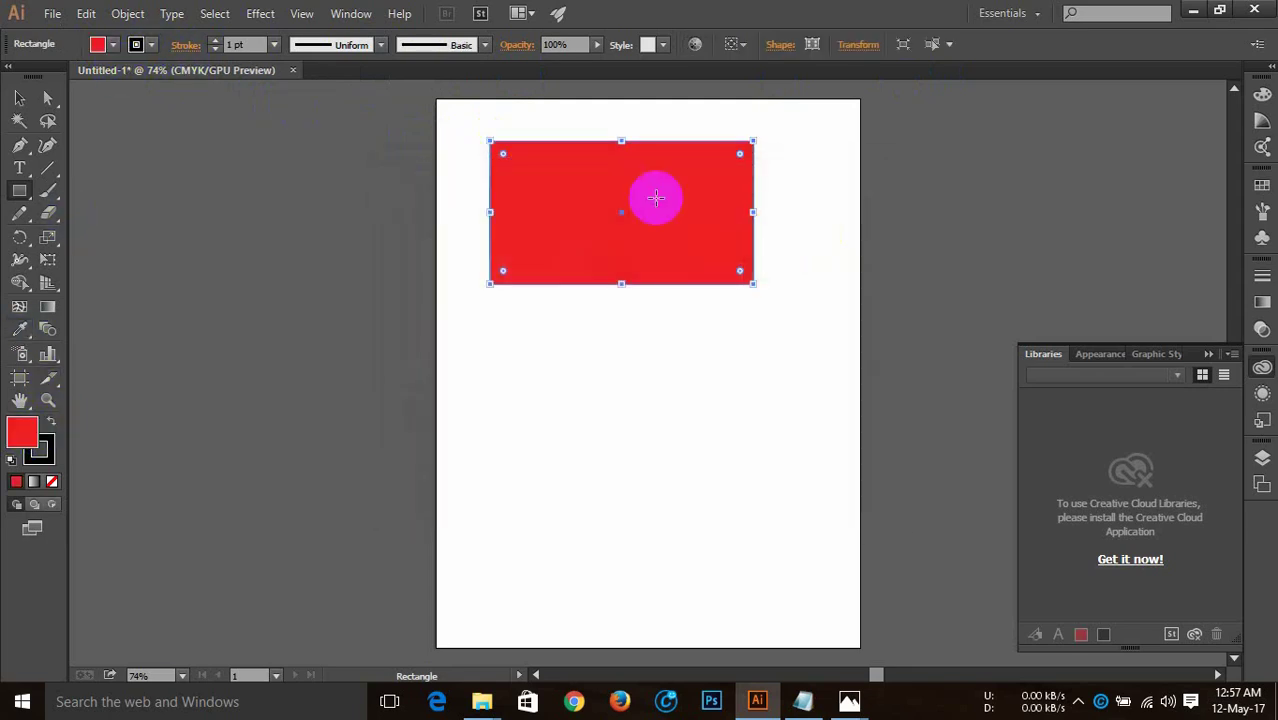
# - Look through the fill and stroke swatch menus without changing anything
pyautogui.click(114, 45)
pyautogui.click(151, 45)
pyautogui.click(151, 45)
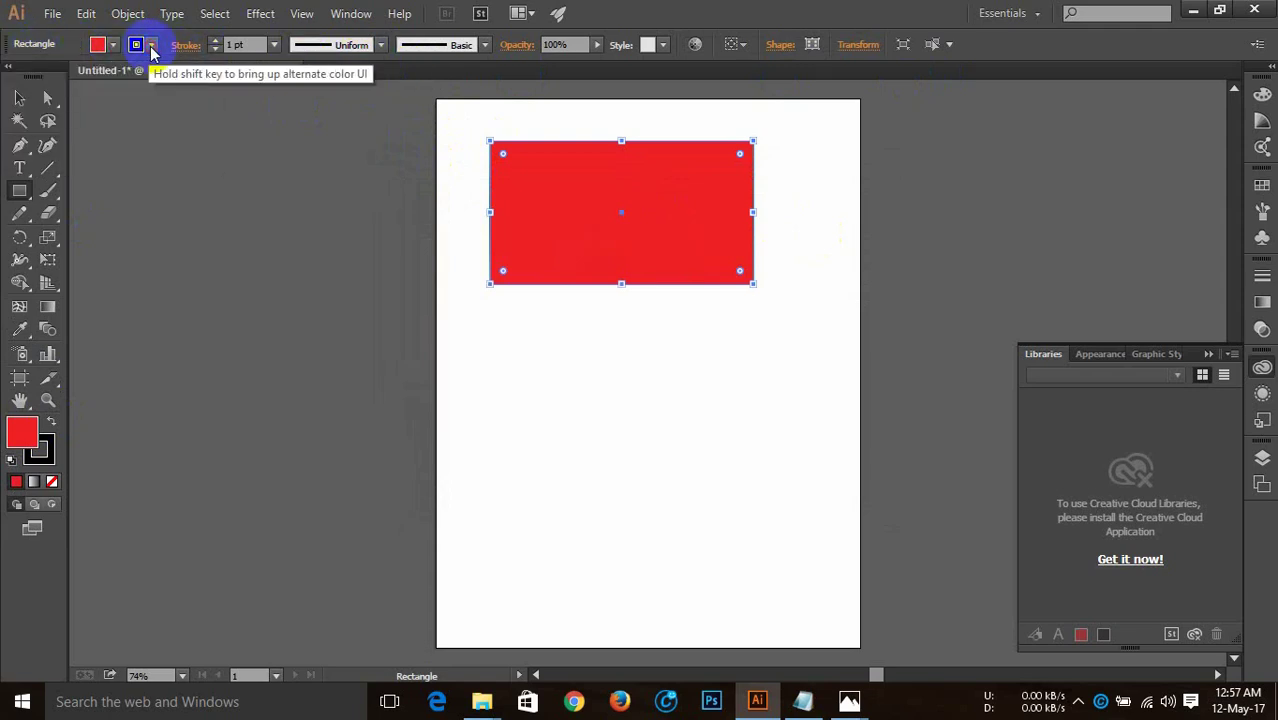
pyautogui.click(151, 46)
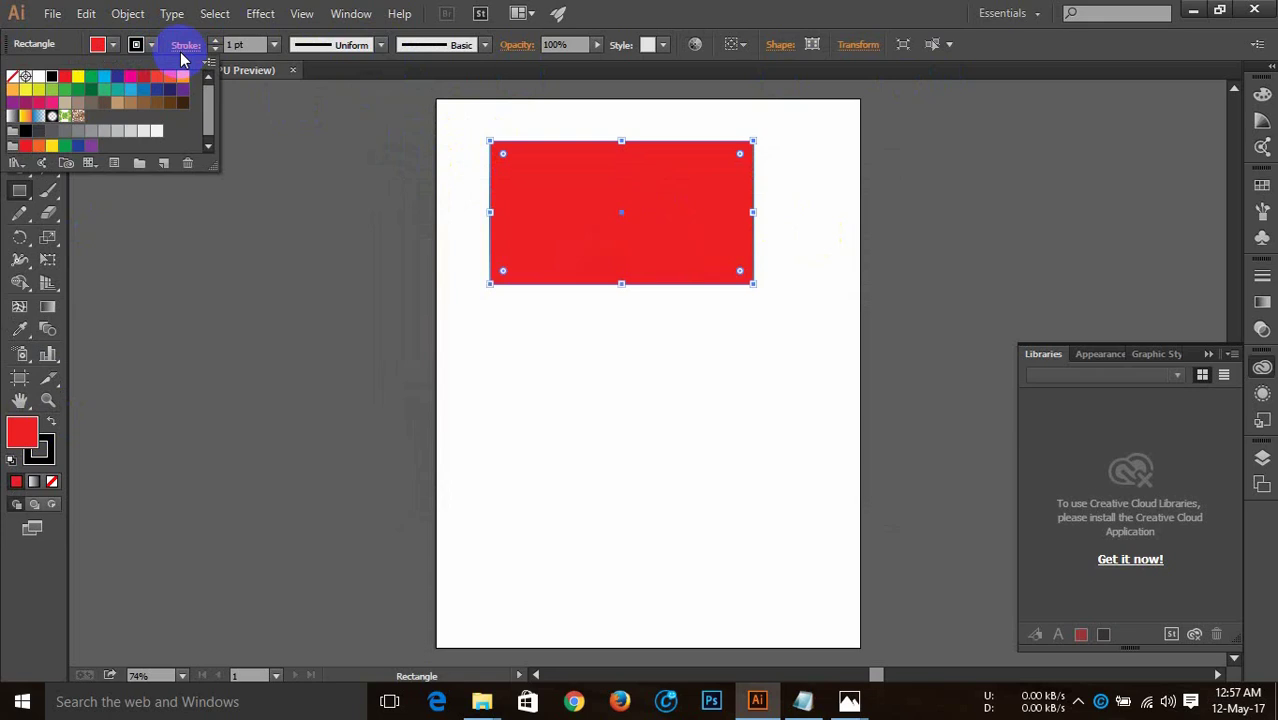
pyautogui.click(156, 50)
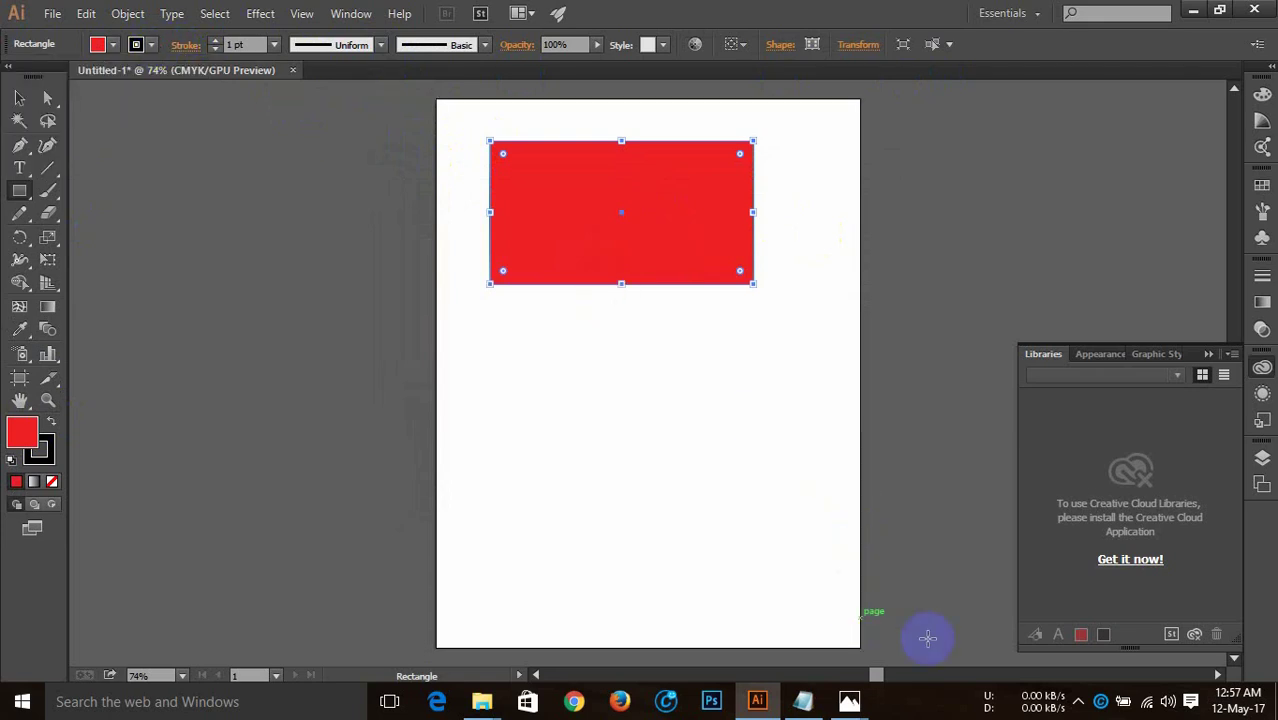
pyautogui.click(1078, 702)
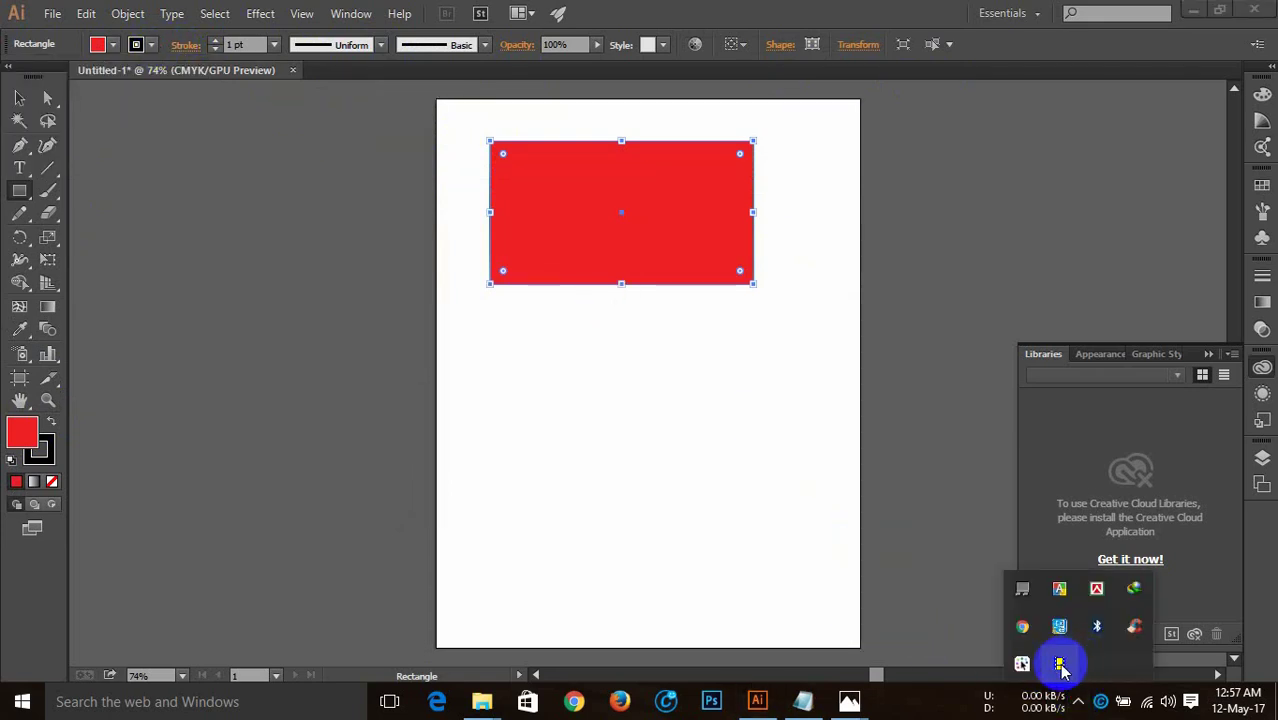